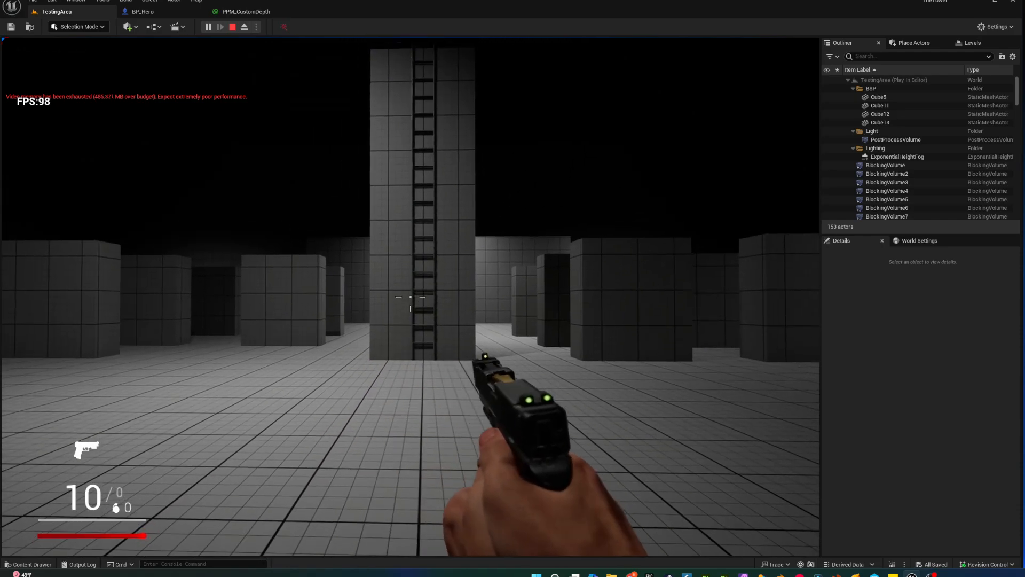
- Look around the TestingArea level in play mode to check the rendered scene, and end the play session
key(d)
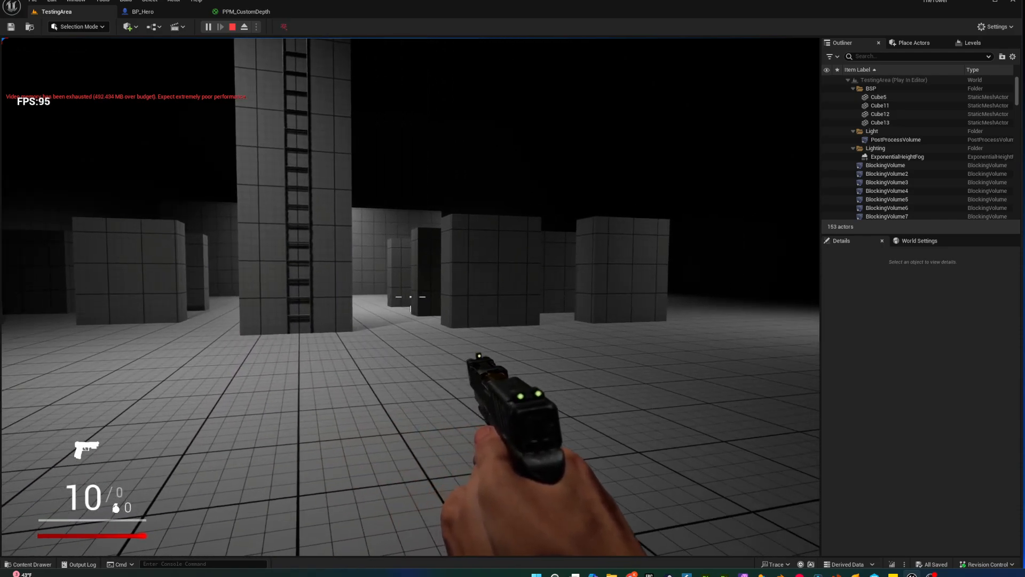
key(a)
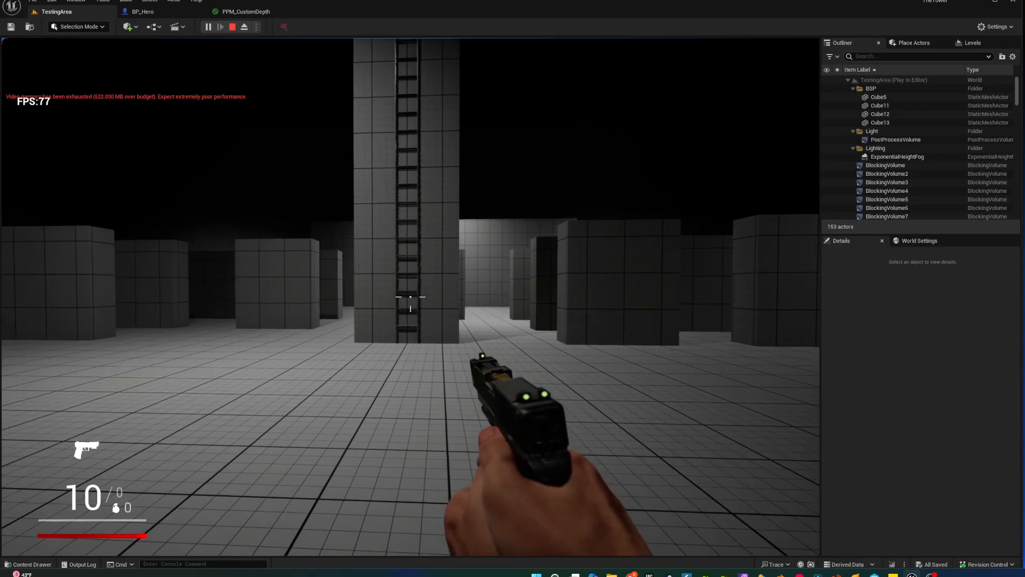
key(a)
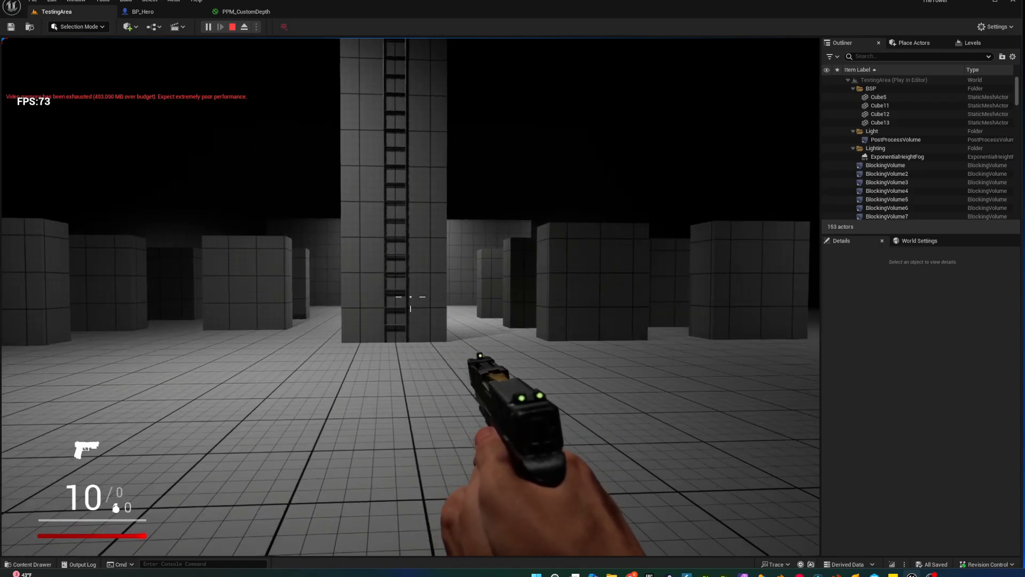
key(Escape)
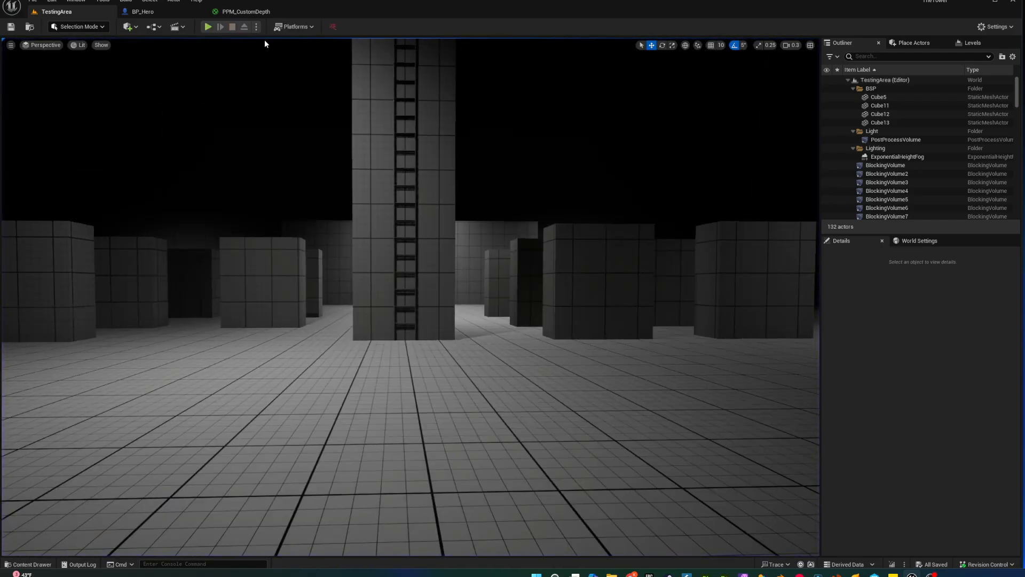
- Open the PPM_CustomDepth material and examine the start of its Blur Scene group around the BlurMultiplier parameter
click(245, 11)
right_drag(419, 176, 385, 246)
right_drag(407, 368, 573, 298)
scroll(518, 331, up, 1)
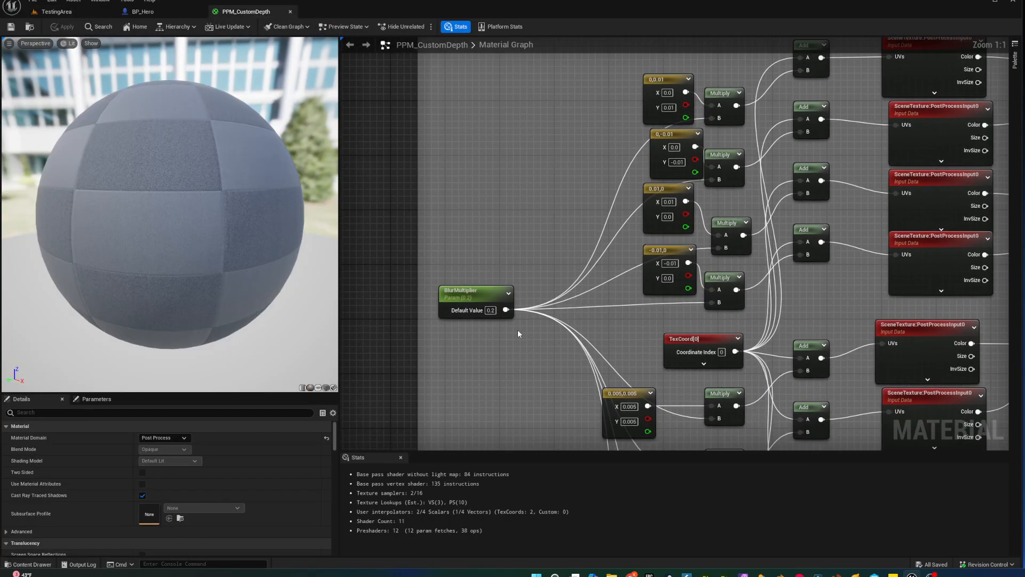
right_drag(524, 342, 541, 320)
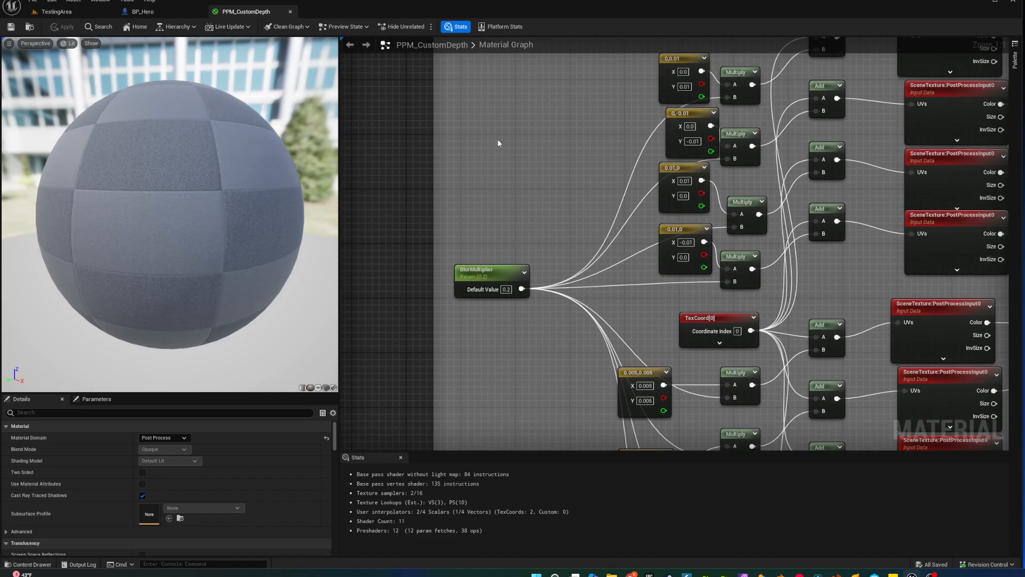
right_drag(588, 141, 537, 193)
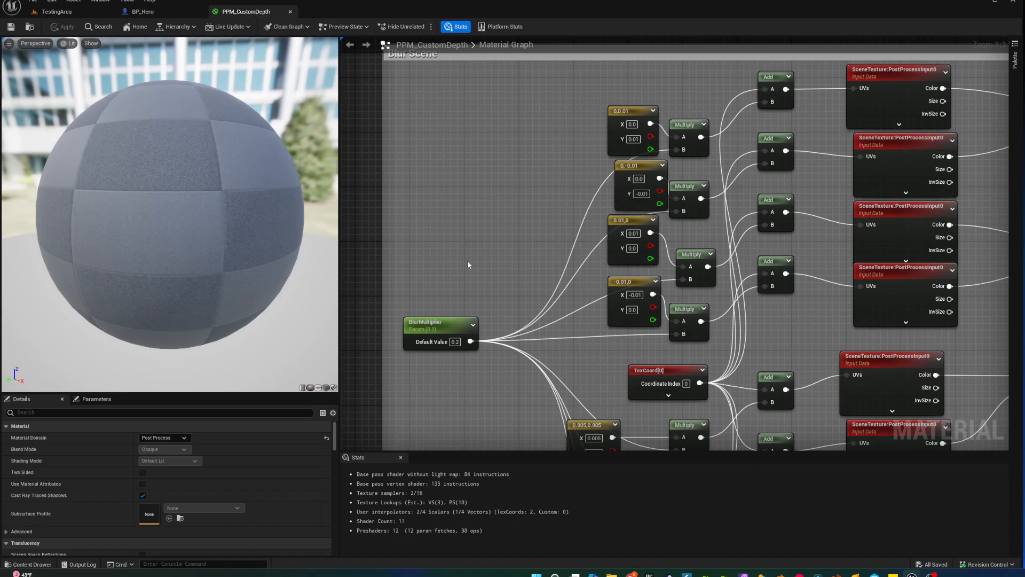
right_drag(467, 261, 505, 230)
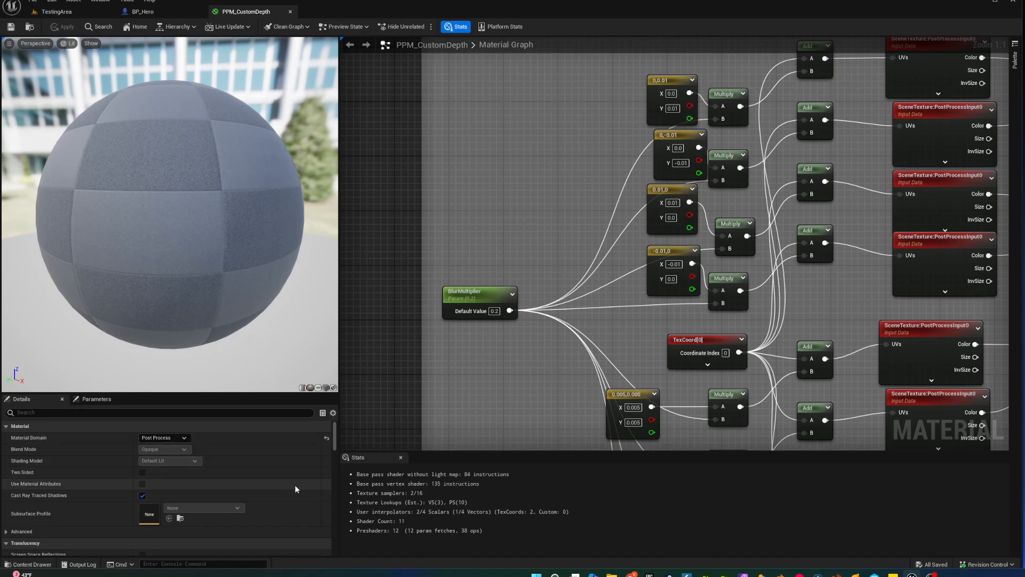
- Check the material's Post Process Material settings, in particular the description of its Blendable Location
drag(335, 446, 334, 491)
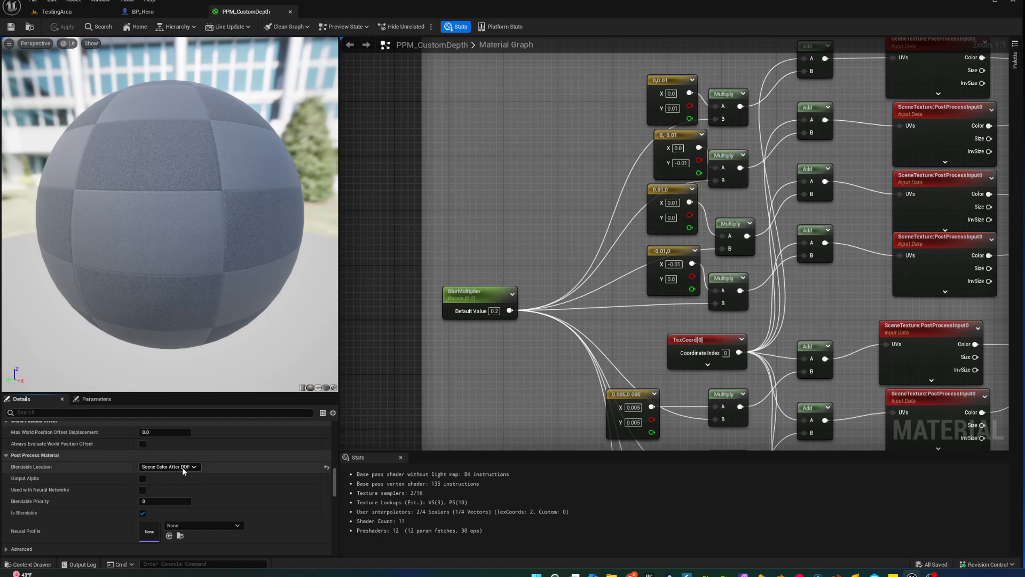
mouse_move(155, 468)
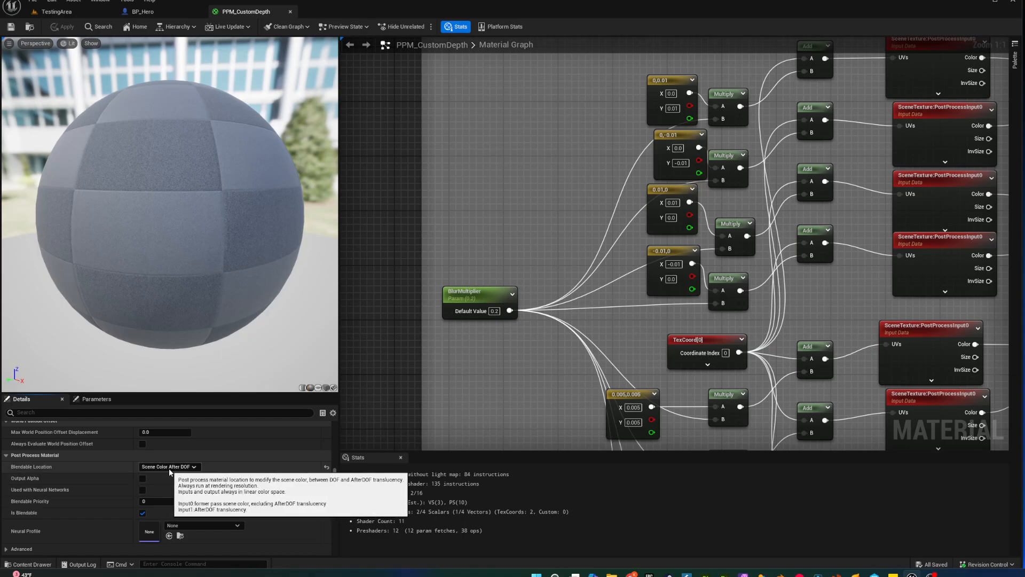
drag(334, 483, 343, 424)
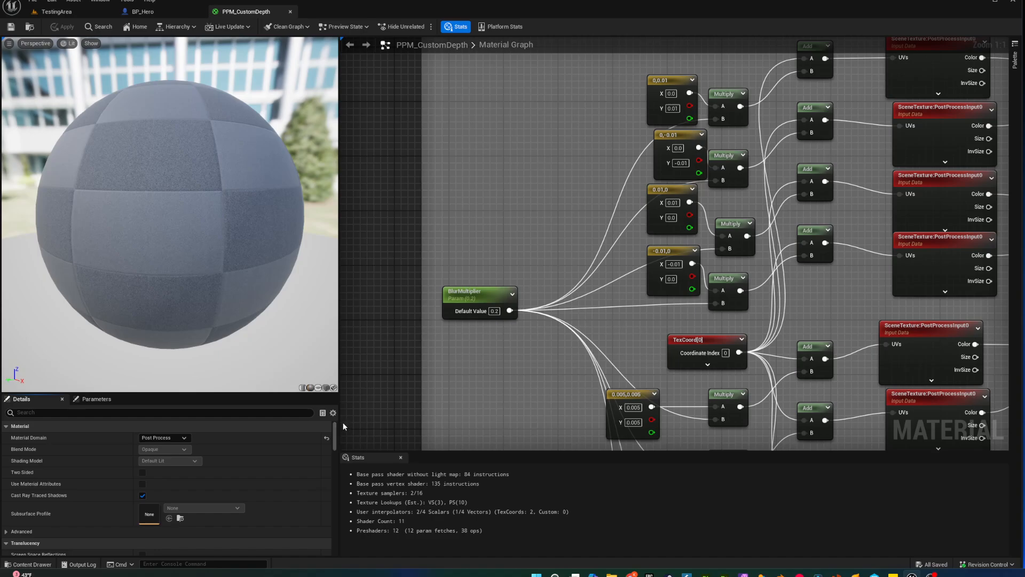
- Nudge the PPM_CustomDepth output node slightly down beside the Lerp node that feeds its Emissive Color
right_drag(500, 407, 0, 419)
right_drag(601, 445, 0, 448)
right_drag(833, 277, 720, 321)
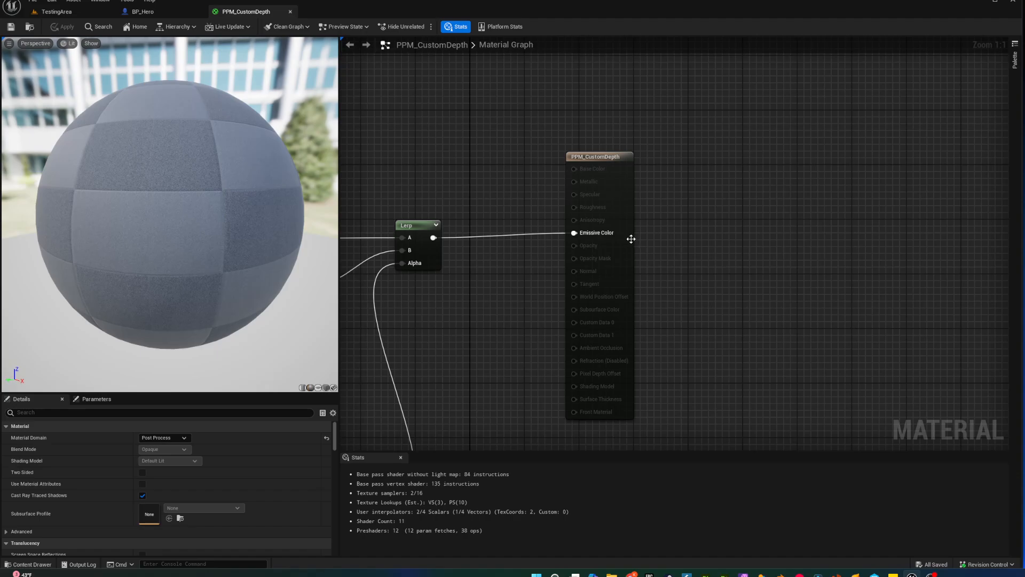
drag(631, 238, 632, 245)
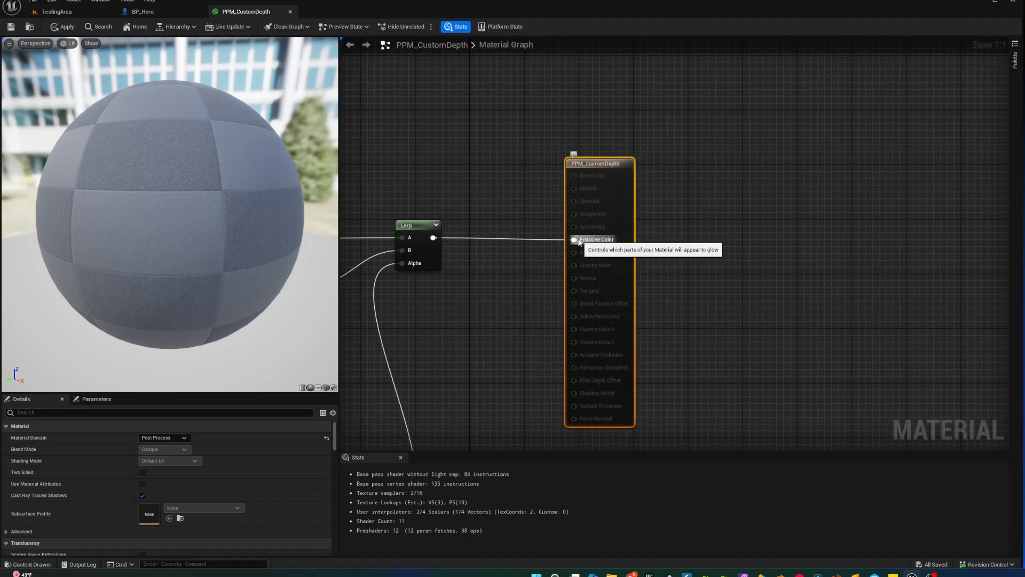
- Trace the Blur Scene network back from the Divide node through the SceneTexture samples to the BlurMultiplier parameter
right_drag(481, 304, 868, 234)
scroll(827, 264, down, 2)
right_drag(550, 304, 951, 286)
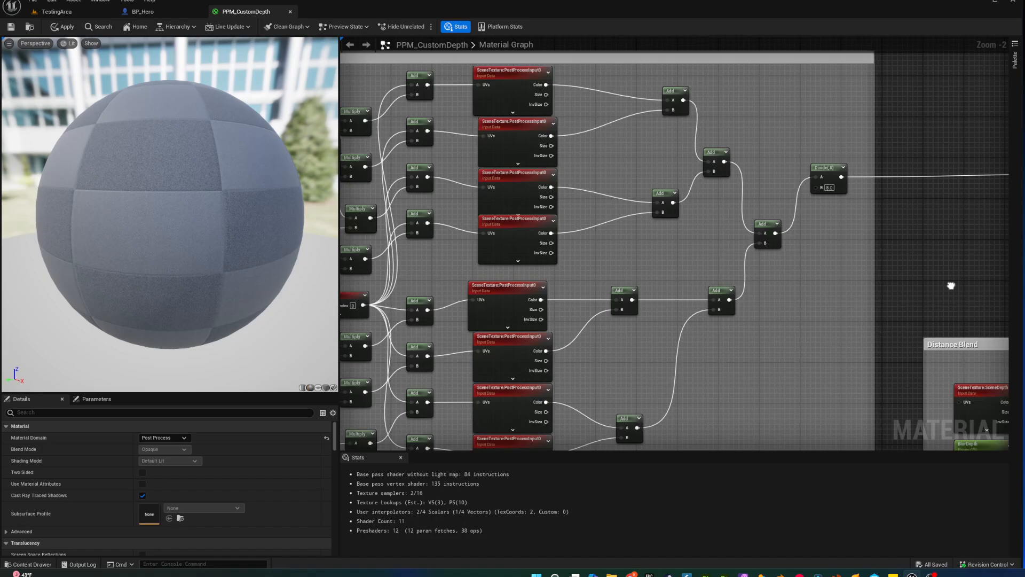
right_drag(350, 303, 585, 260)
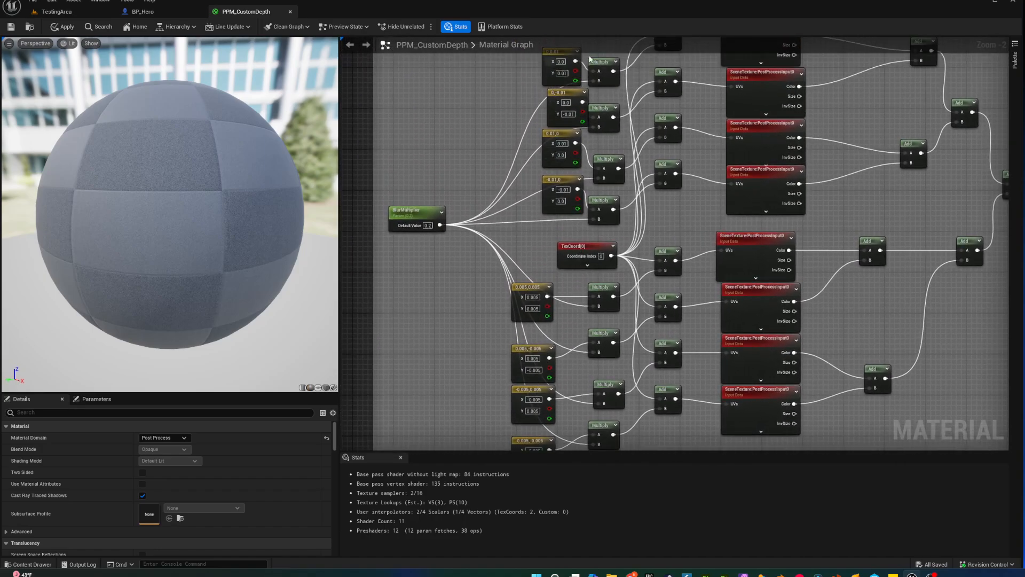
right_drag(642, 161, 641, 193)
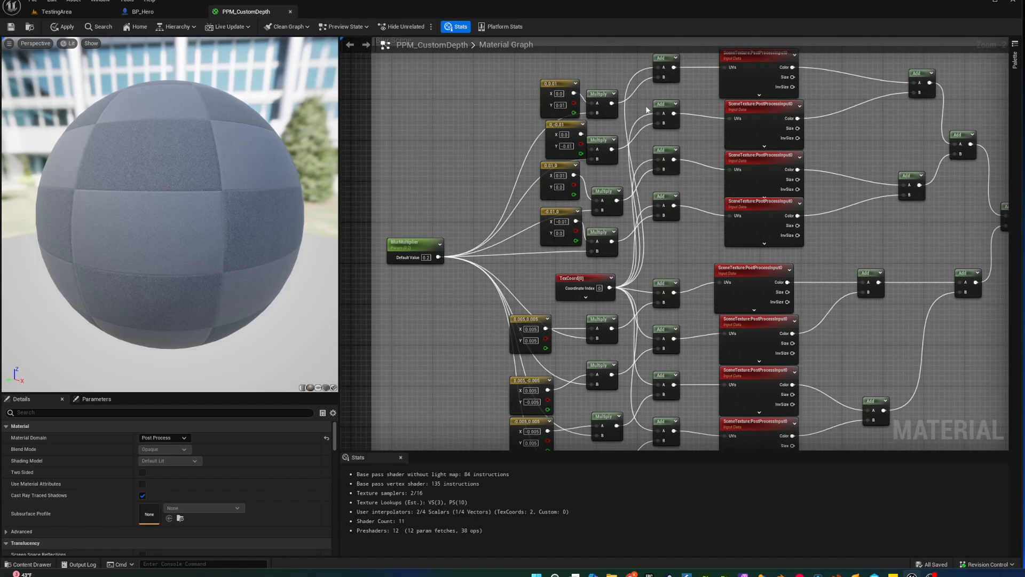
right_drag(718, 169, 630, 207)
right_drag(608, 241, 677, 228)
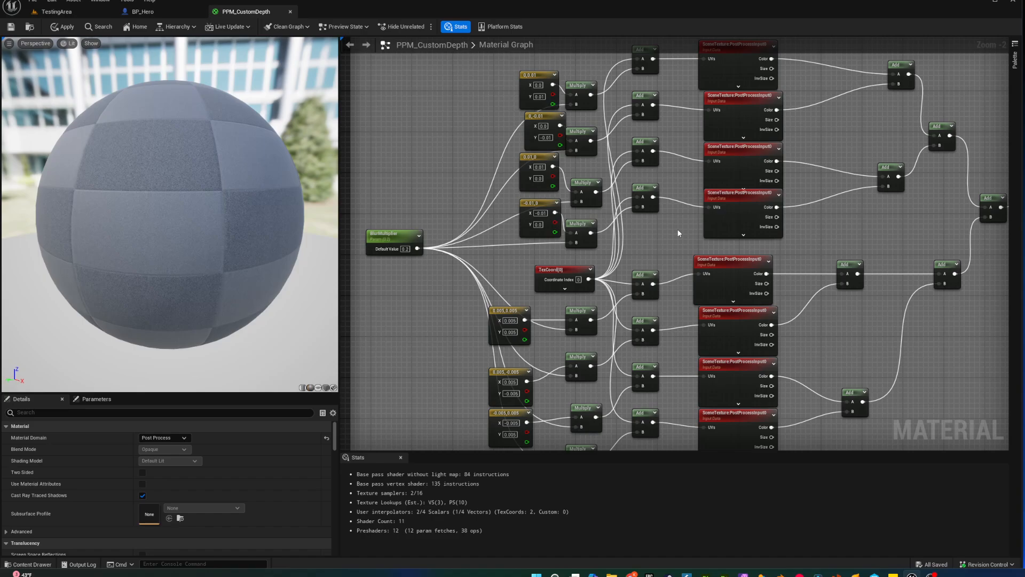
- Examine the Distance Blend group and the Add nodes that combine the blur samples ahead of the Divide node
right_drag(678, 229, 200, 130)
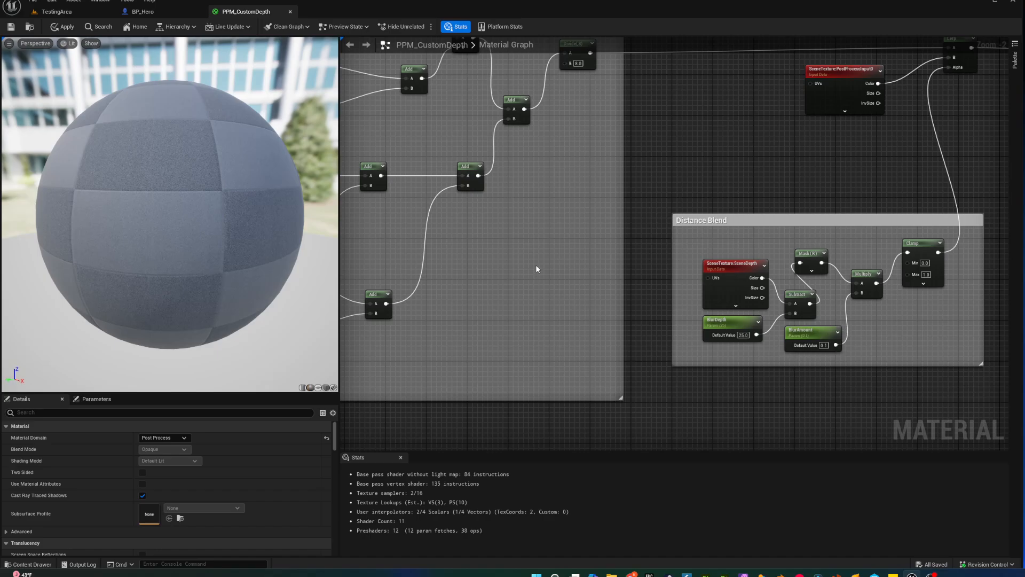
right_drag(538, 269, 656, 272)
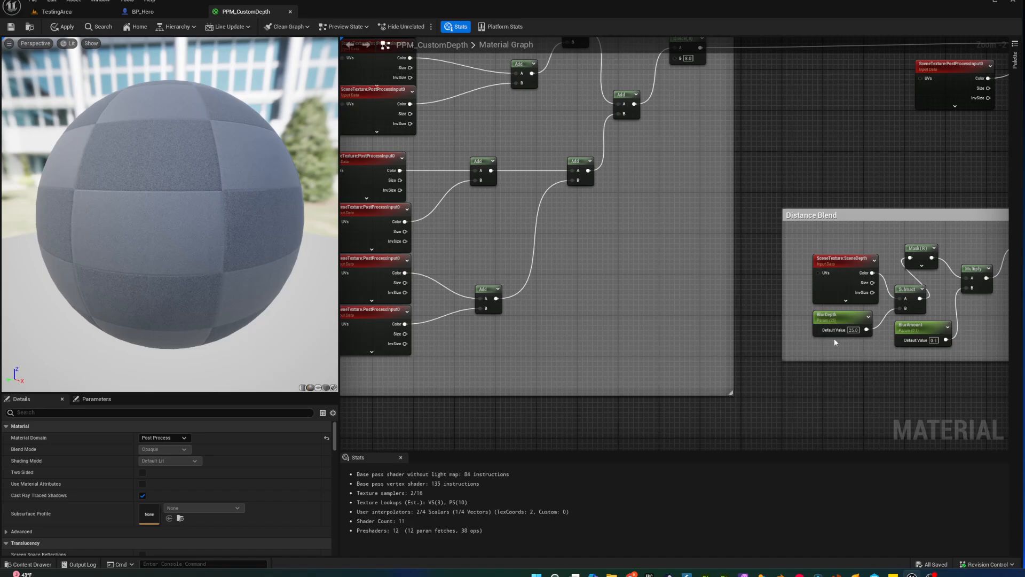
right_drag(565, 305, 653, 315)
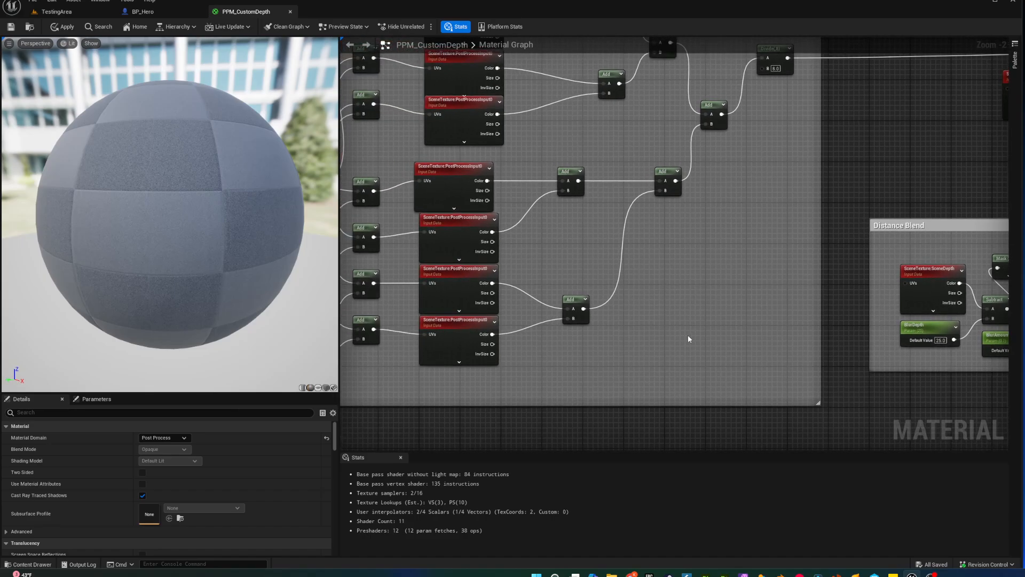
right_drag(716, 334, 873, 358)
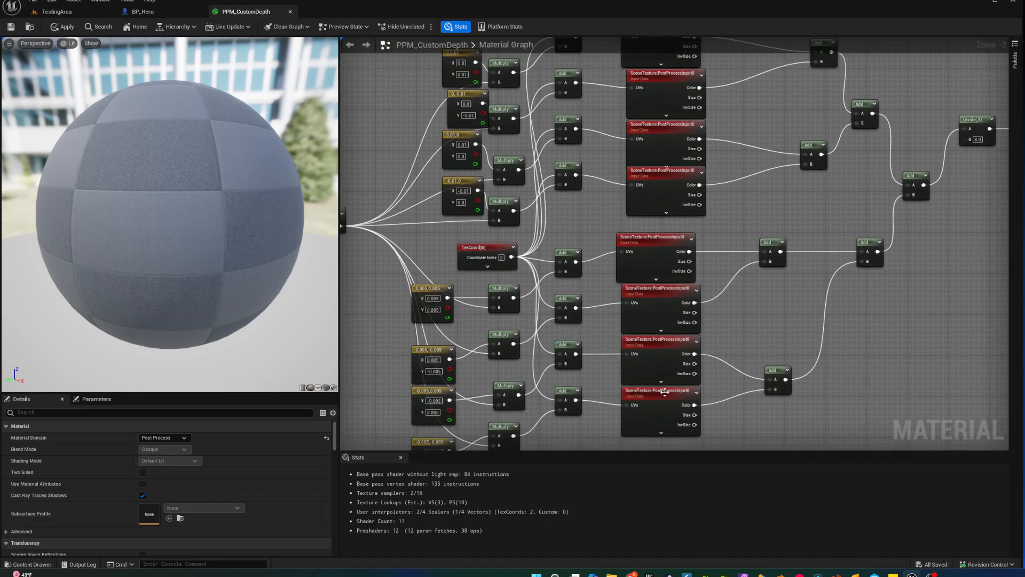
- Inspect the Scene Texture Id of several SceneTexture nodes in the Blur Scene group, and clear the selection
click(663, 388)
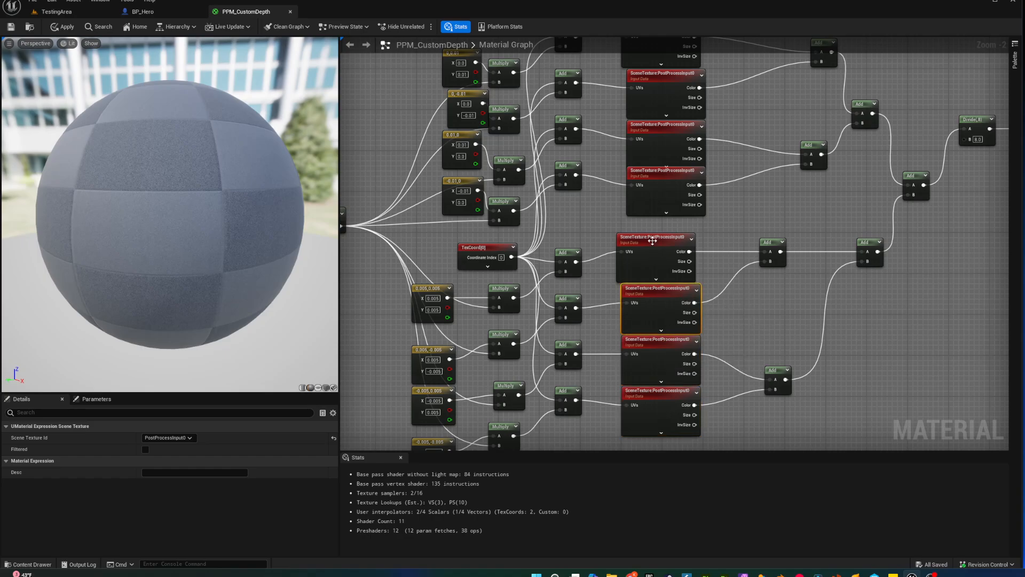
click(652, 240)
right_drag(753, 219, 757, 314)
click(672, 227)
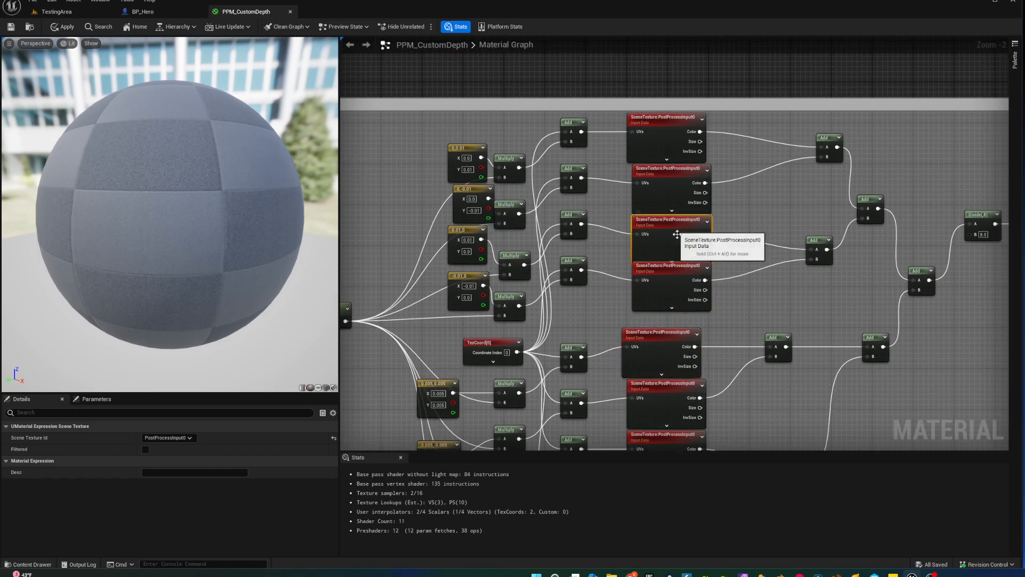
click(748, 254)
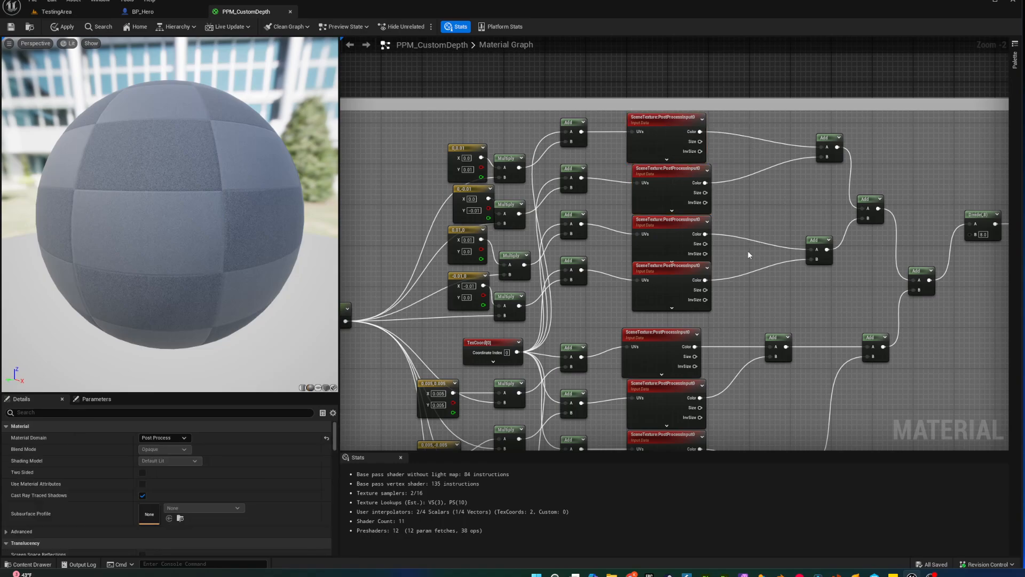
- Examine how the offset constants, Multiply nodes and TexCoord feed the SceneTexture samples and the Add chain in the Blur Scene group
right_drag(788, 307, 789, 184)
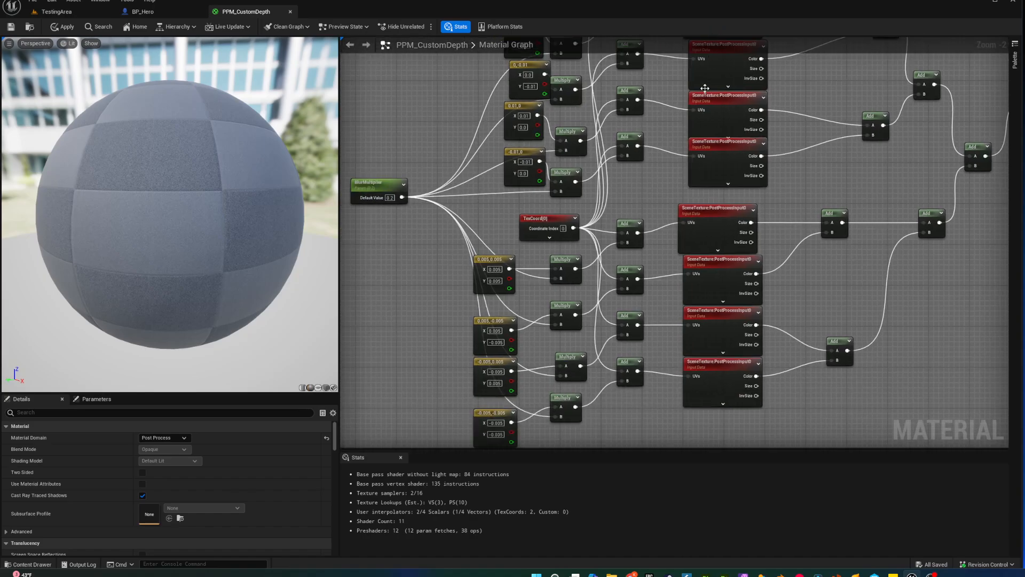
right_drag(808, 308, 874, 339)
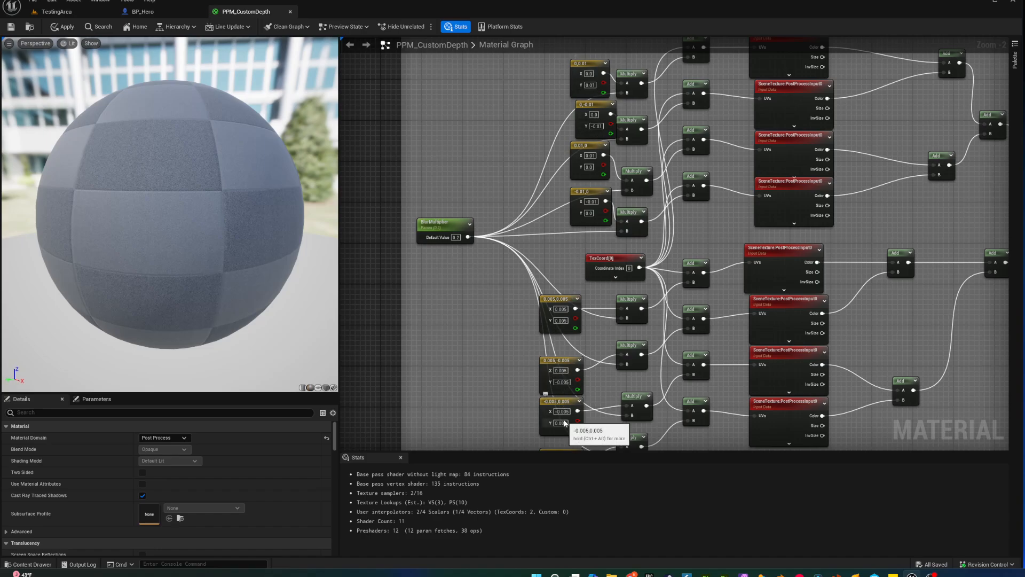
right_drag(496, 368, 419, 309)
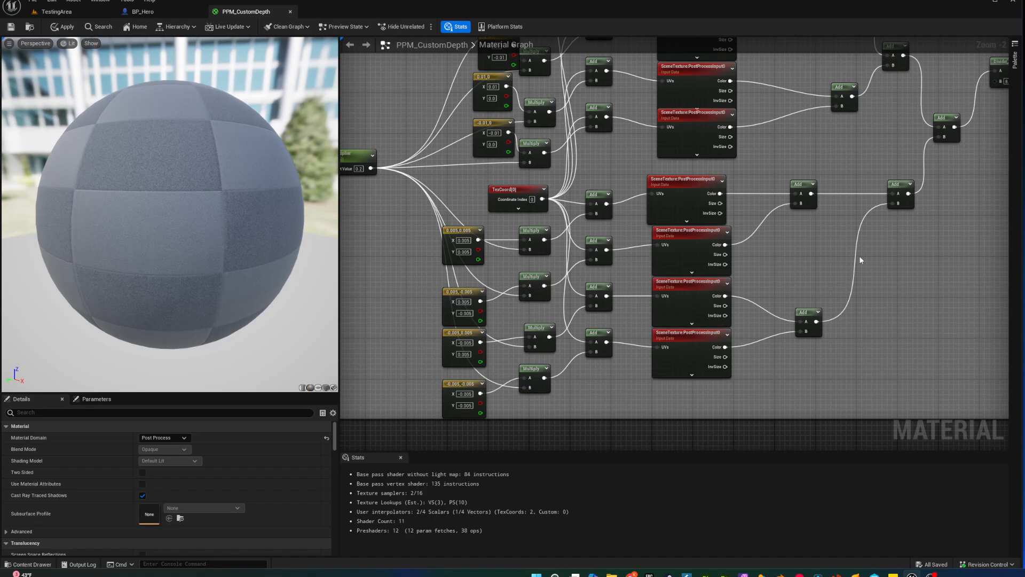
right_drag(858, 256, 679, 296)
right_drag(841, 256, 927, 362)
right_drag(733, 259, 803, 239)
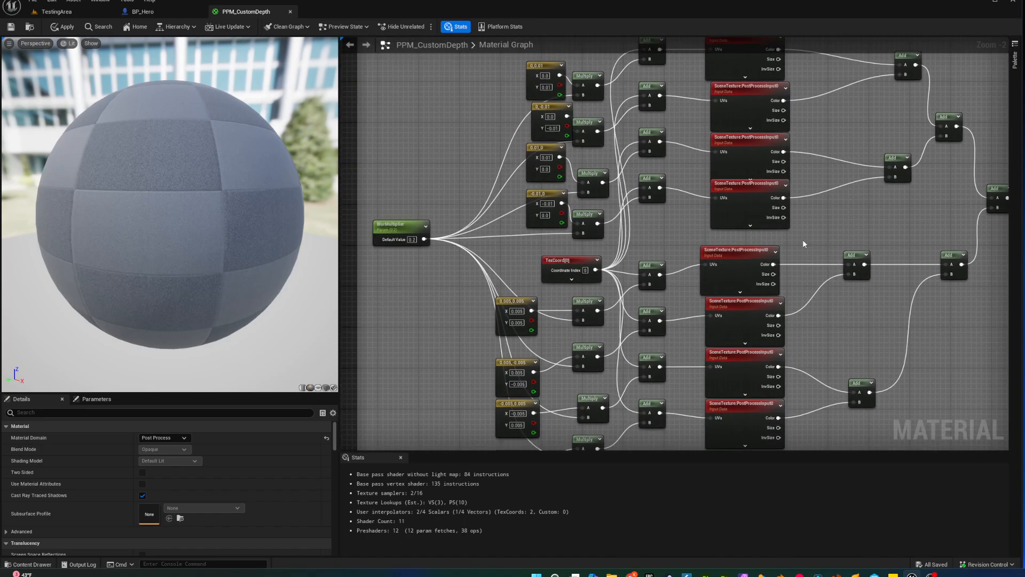
right_drag(512, 261, 448, 277)
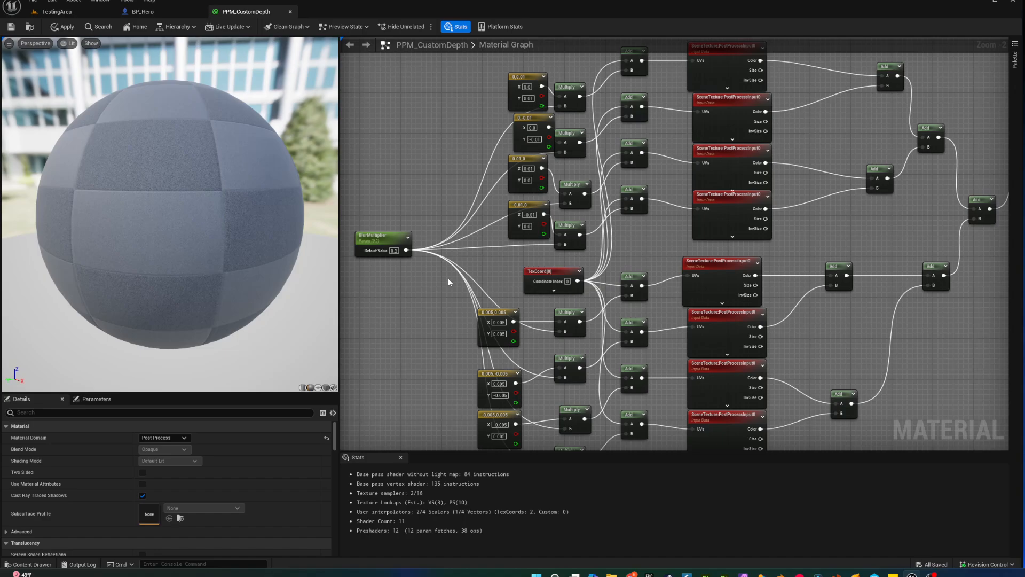
- Inspect the BlurMultiplier parameter's settings
right_drag(463, 308, 559, 315)
scroll(508, 311, up, 2)
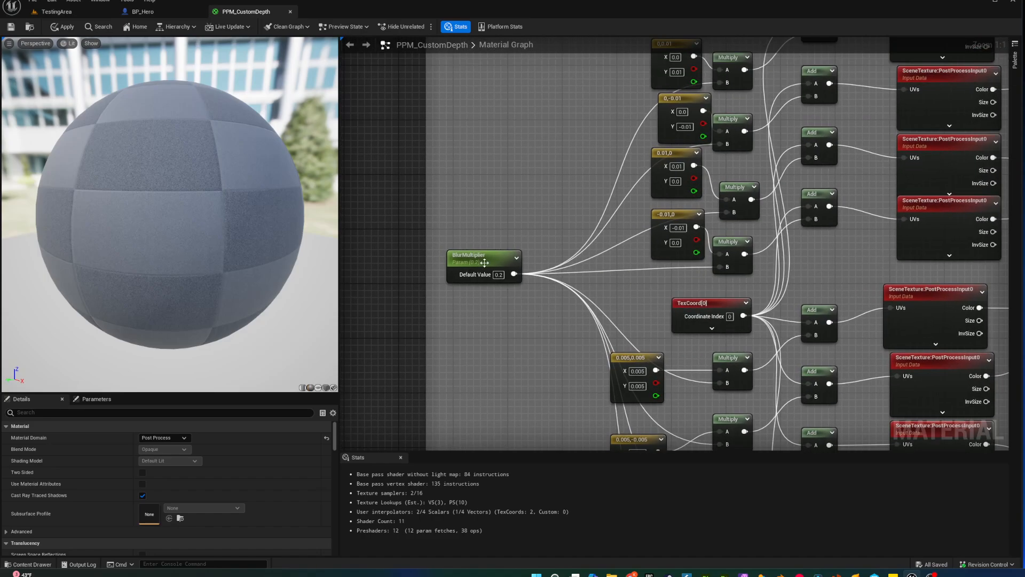
click(483, 263)
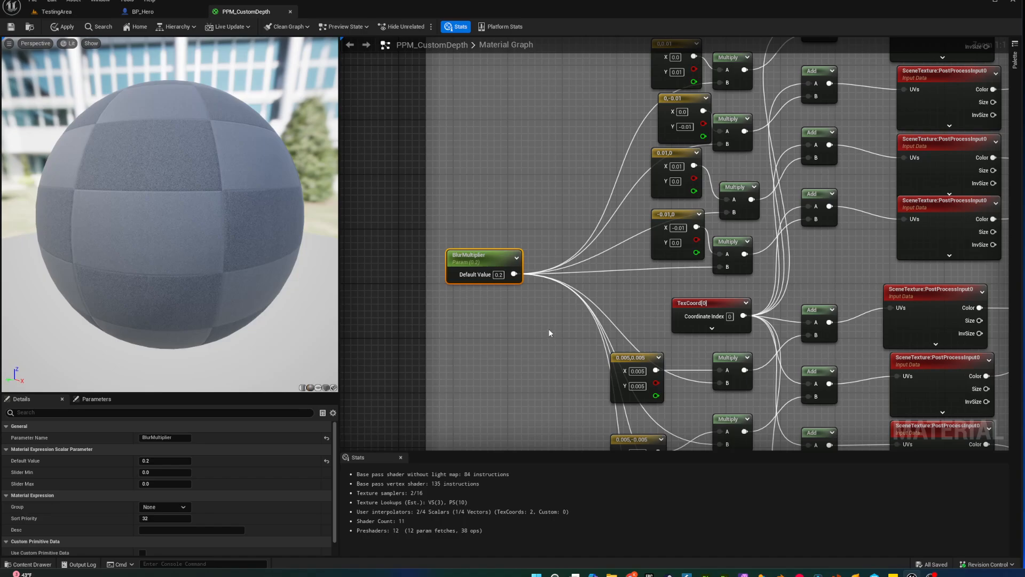
- Inspect the third SceneTexture sample in the Blur Scene group and the Add node that supplies its UVs
right_drag(568, 319, 426, 382)
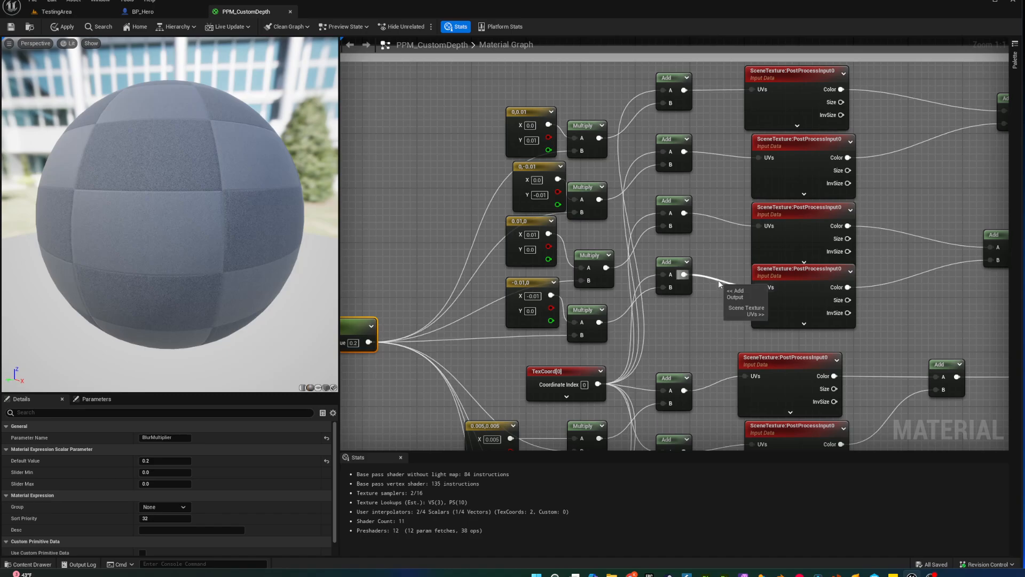
right_drag(702, 355, 670, 367)
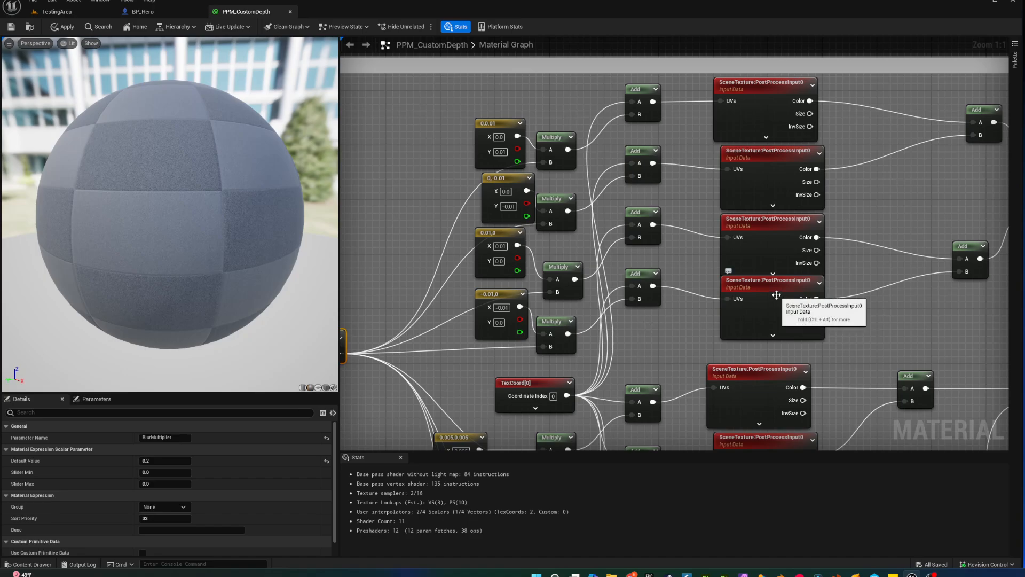
click(776, 231)
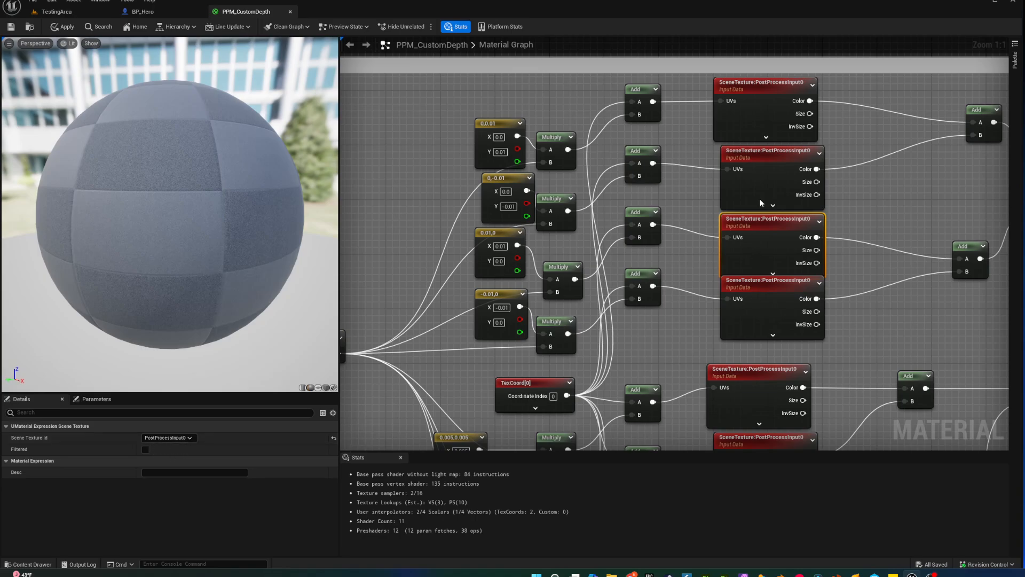
right_drag(862, 381, 809, 371)
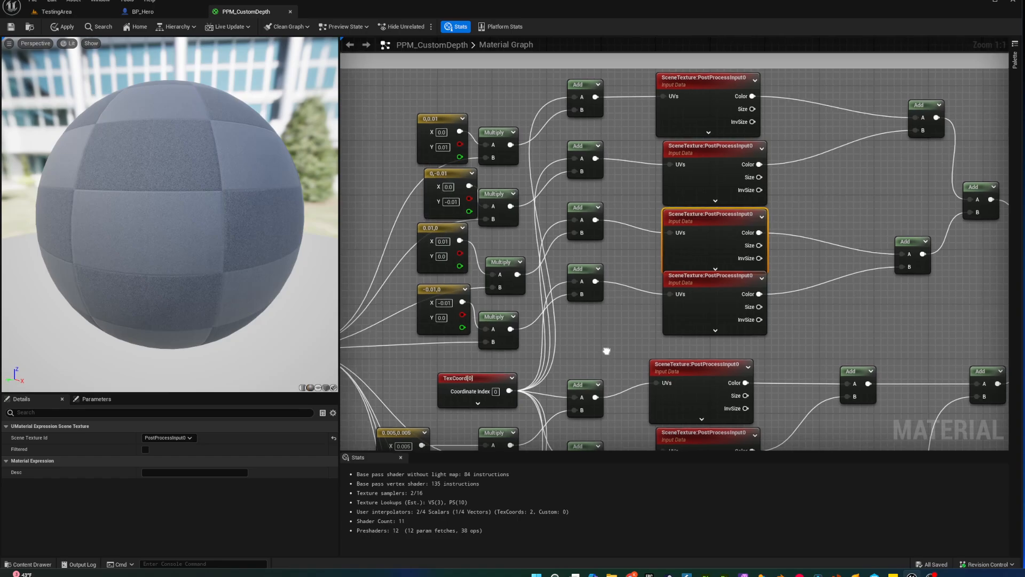
- Move the four 0.01 offset constants in the Blur Scene group farther away from their Multiply nodes
right_drag(512, 275, 560, 278)
drag(494, 129, 453, 107)
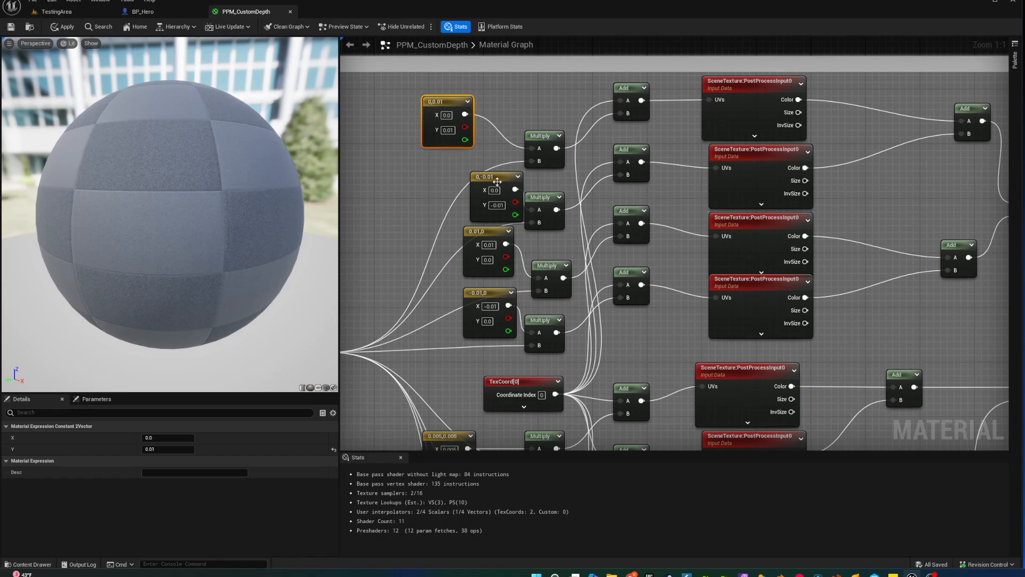
drag(499, 184, 439, 178)
drag(478, 228, 409, 236)
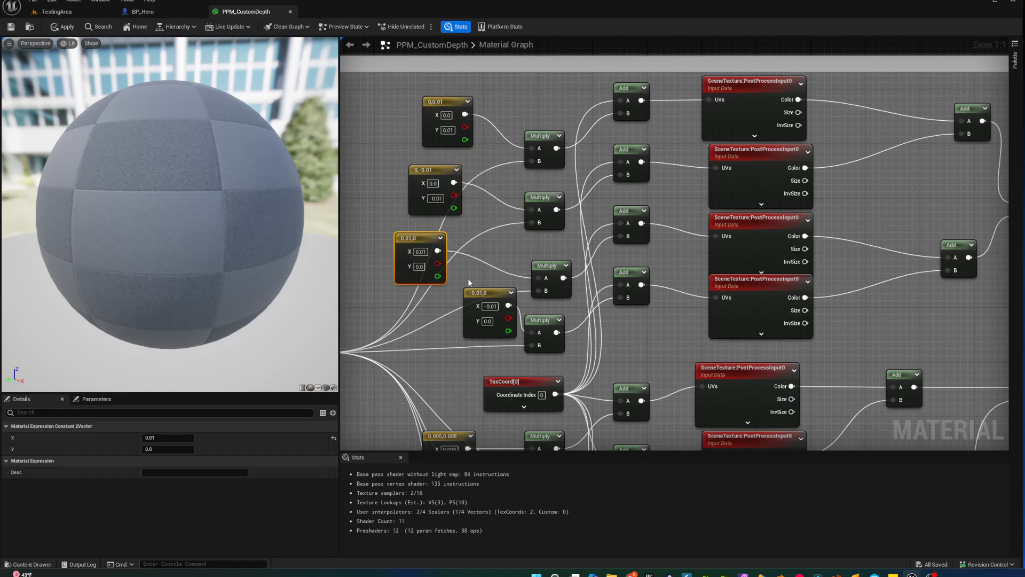
drag(495, 298, 427, 306)
- Move the four 0.005 offset constants in the Blur Scene group farther away from their Multiply nodes, and clear the selection
right_drag(450, 376, 533, 197)
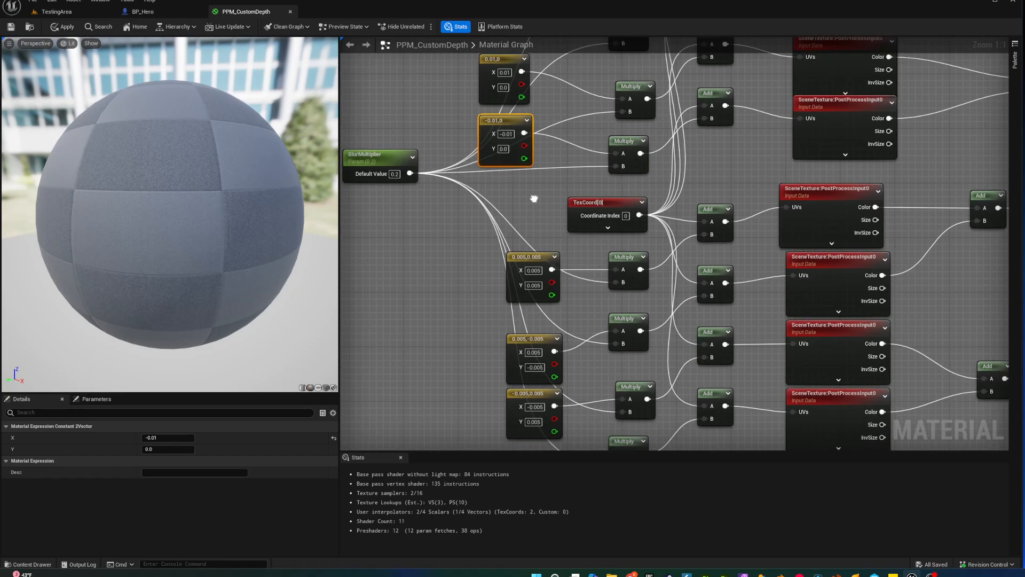
drag(546, 253, 514, 252)
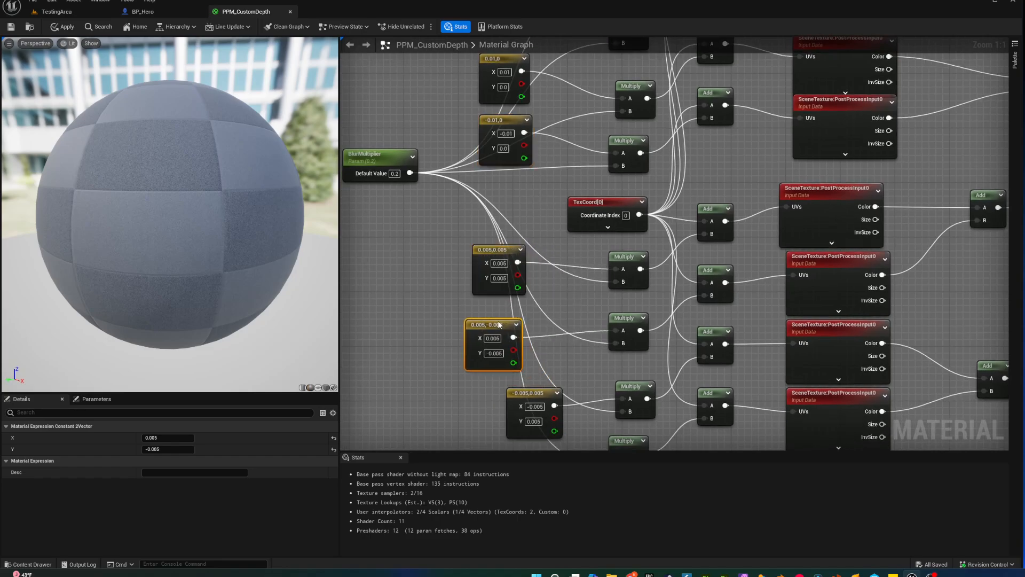
drag(536, 338, 502, 324)
right_drag(548, 392, 551, 294)
drag(551, 294, 517, 294)
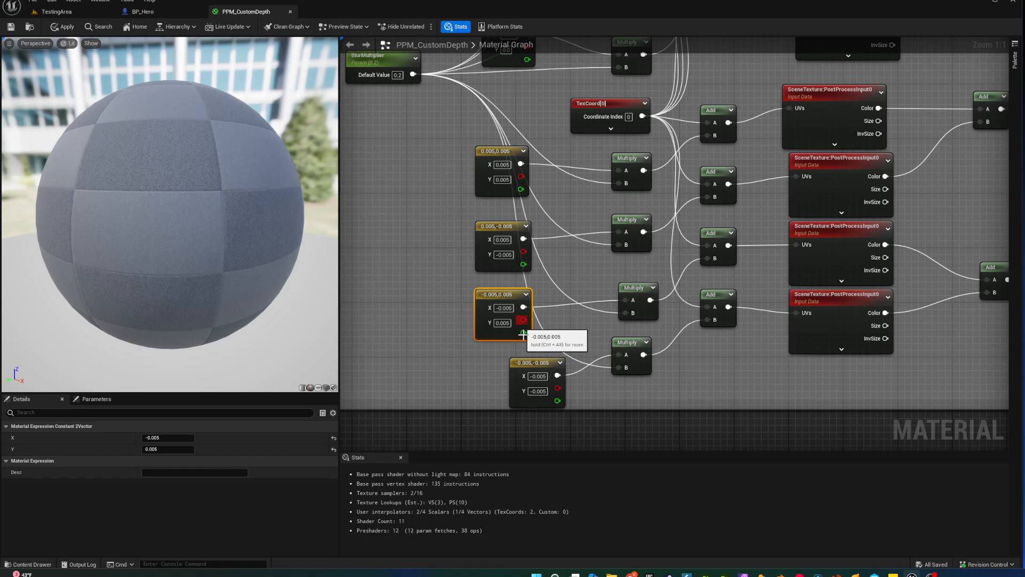
drag(548, 369, 513, 364)
right_drag(710, 343, 642, 423)
click(727, 370)
- Line up the first Multiply node with the 0,0.01 constant, and inspect the first SceneTexture sample in that chain
right_drag(664, 131, 754, 343)
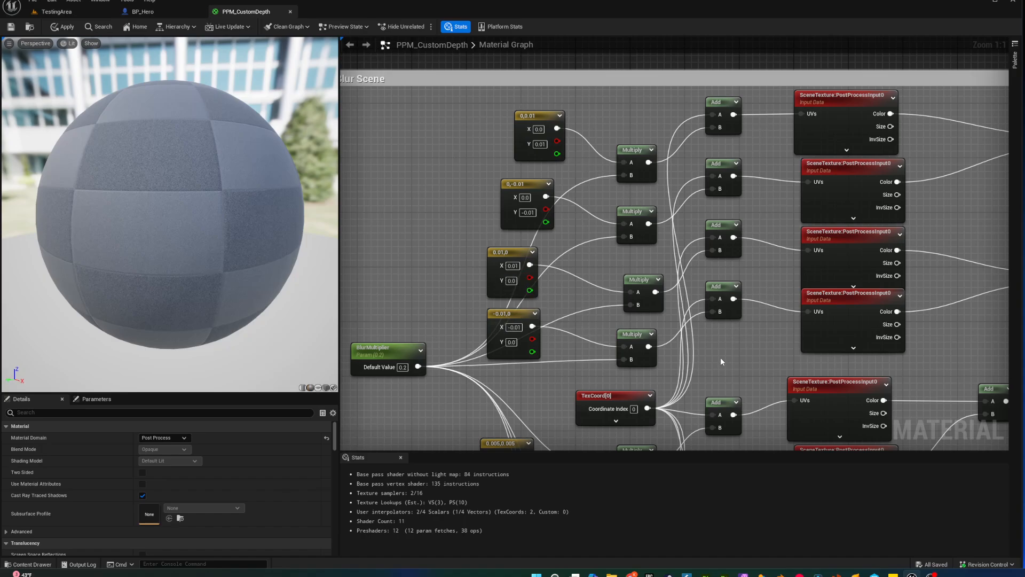
right_drag(764, 335, 742, 331)
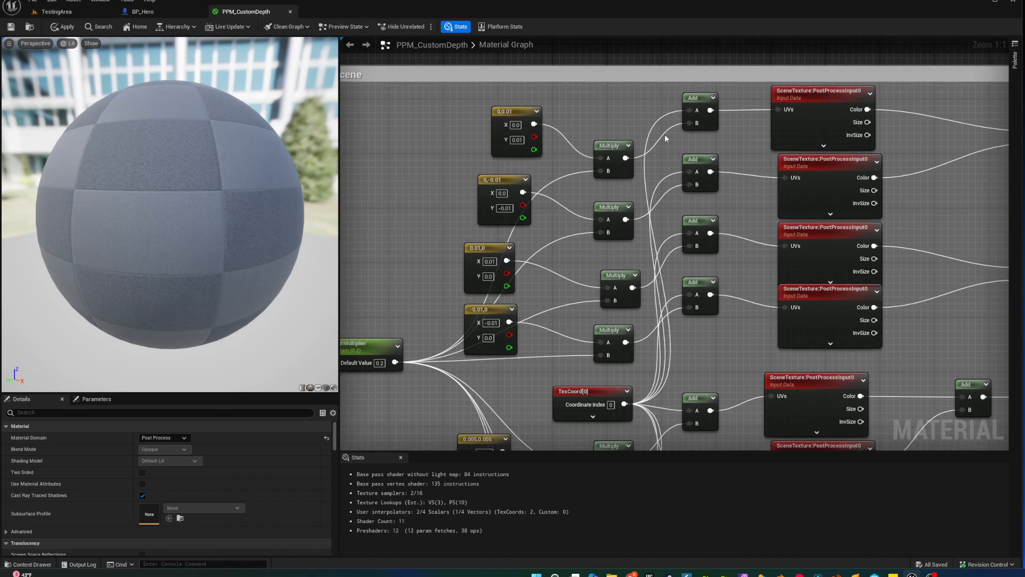
drag(615, 146, 608, 113)
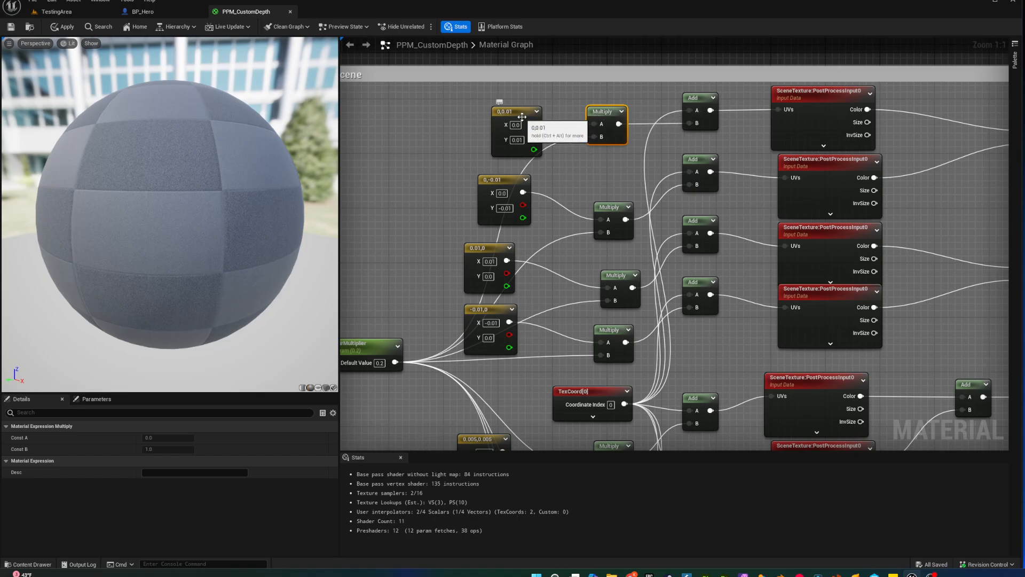
click(600, 156)
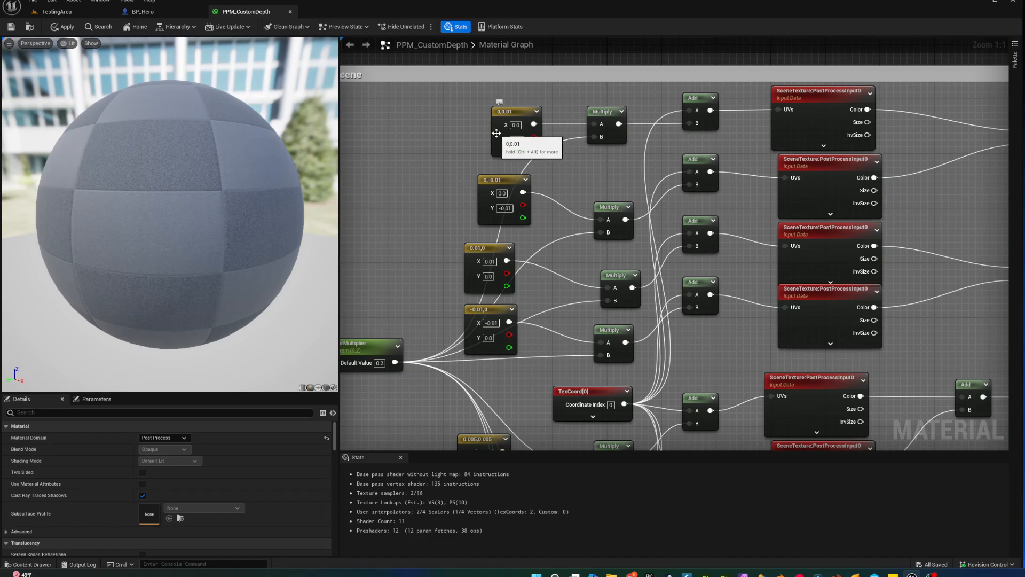
click(605, 112)
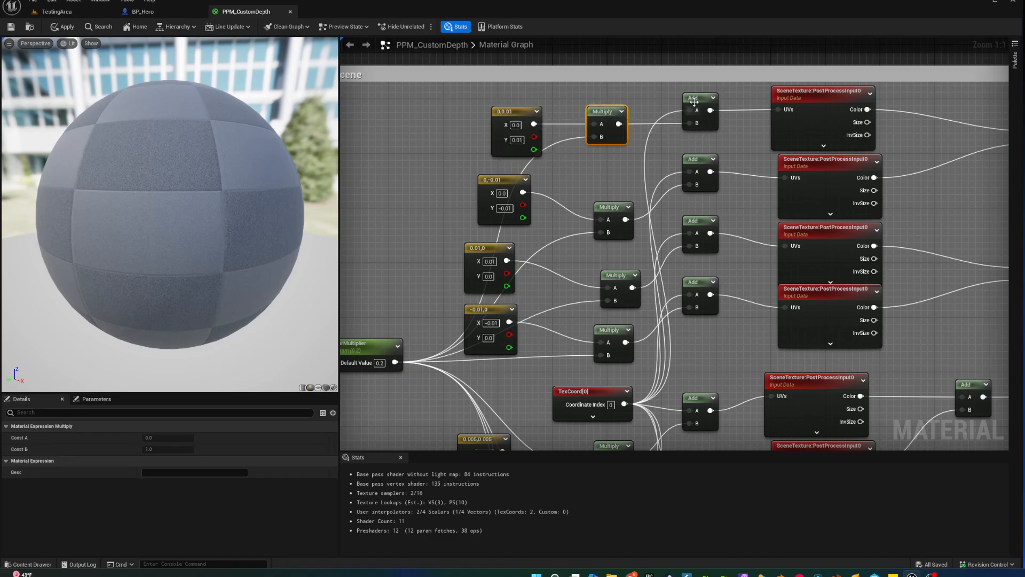
click(793, 143)
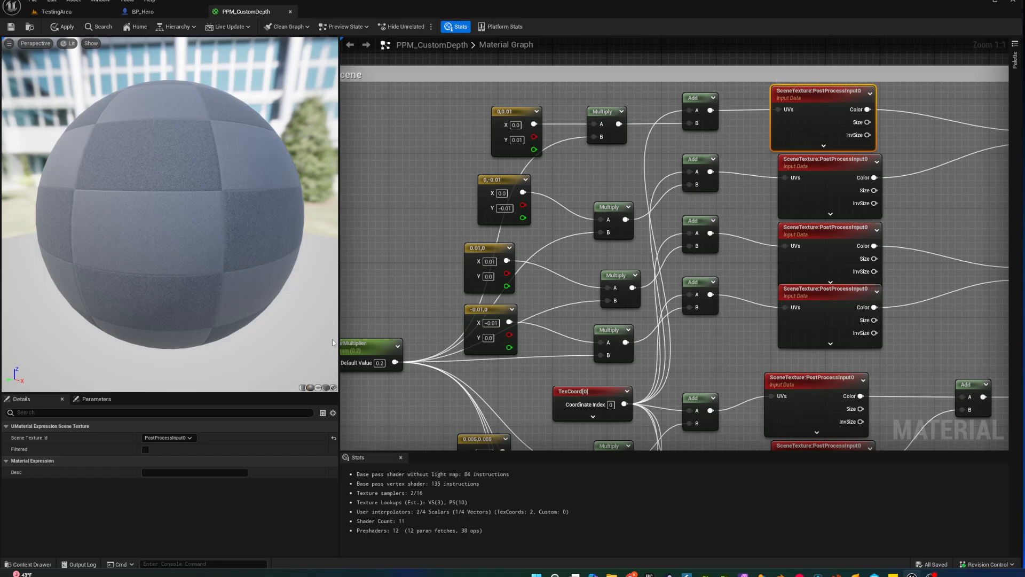
- Line up the Multiply nodes of the 0,-0.01, 0.01,0 and -0.01,0 constants with their constants
right_drag(617, 105, 619, 75)
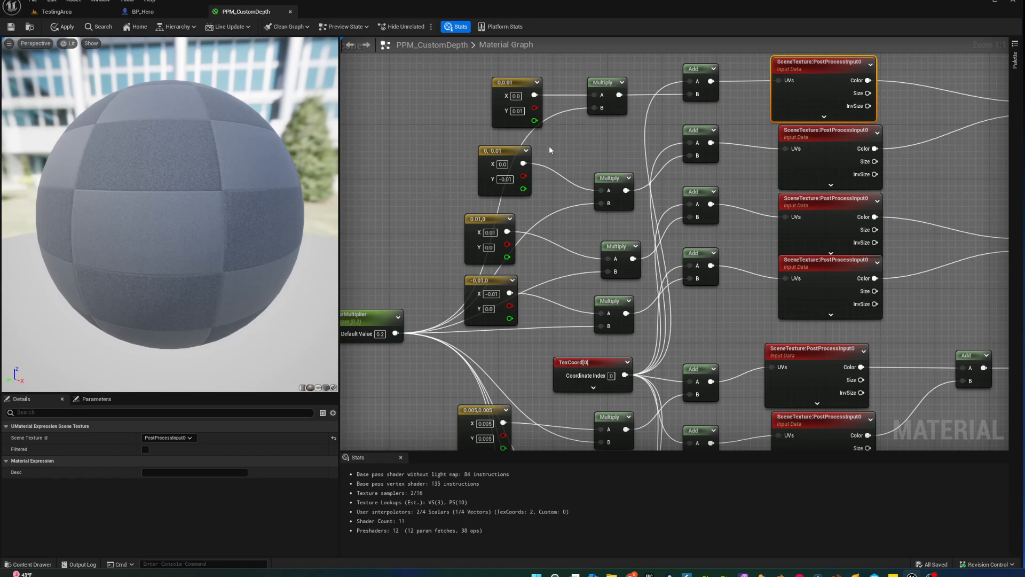
drag(617, 181, 617, 155)
right_drag(617, 156, 620, 126)
drag(623, 222, 623, 195)
right_drag(615, 256, 617, 199)
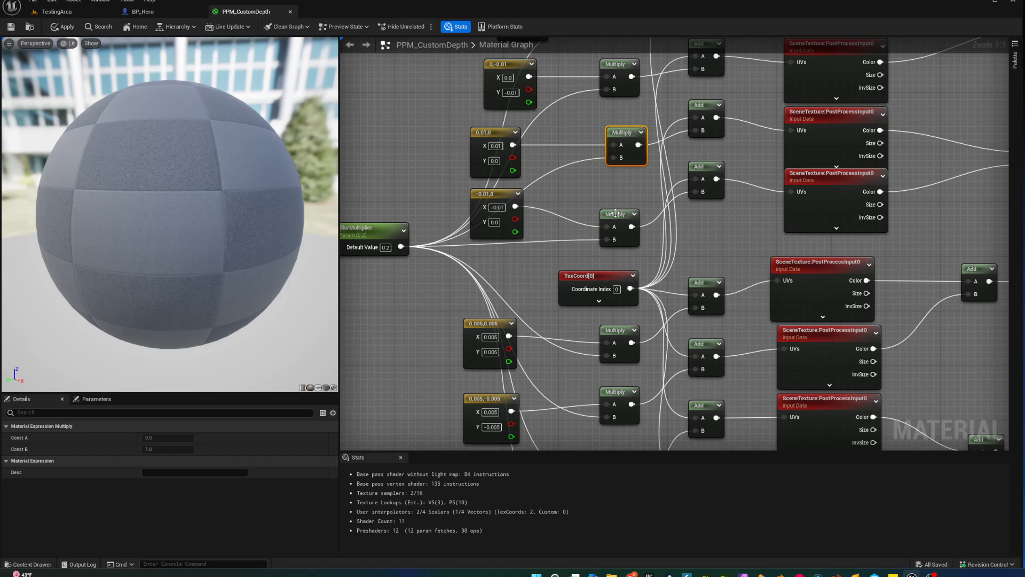
drag(615, 212, 616, 192)
right_drag(571, 186, 634, 296)
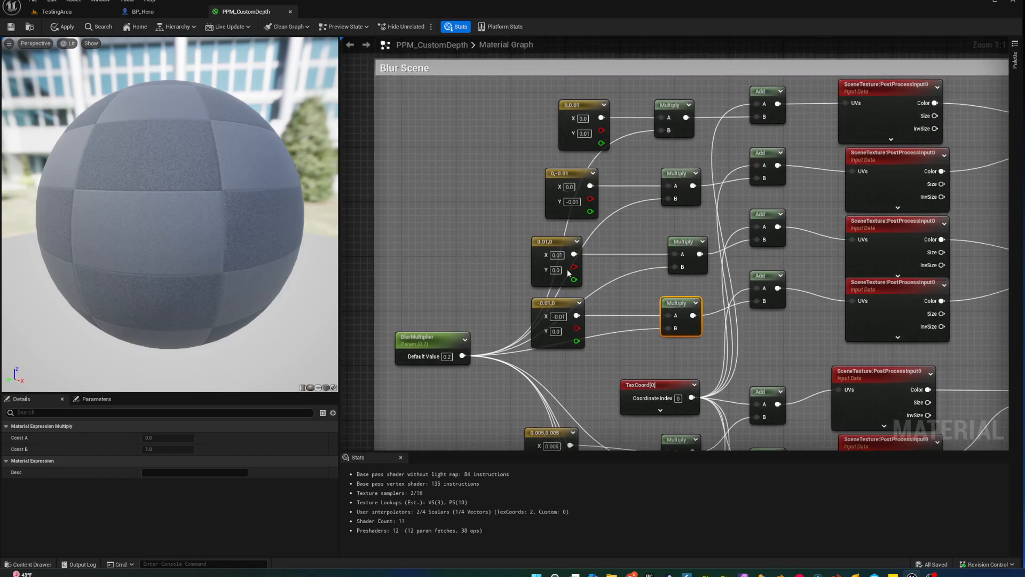
right_drag(619, 352, 586, 254)
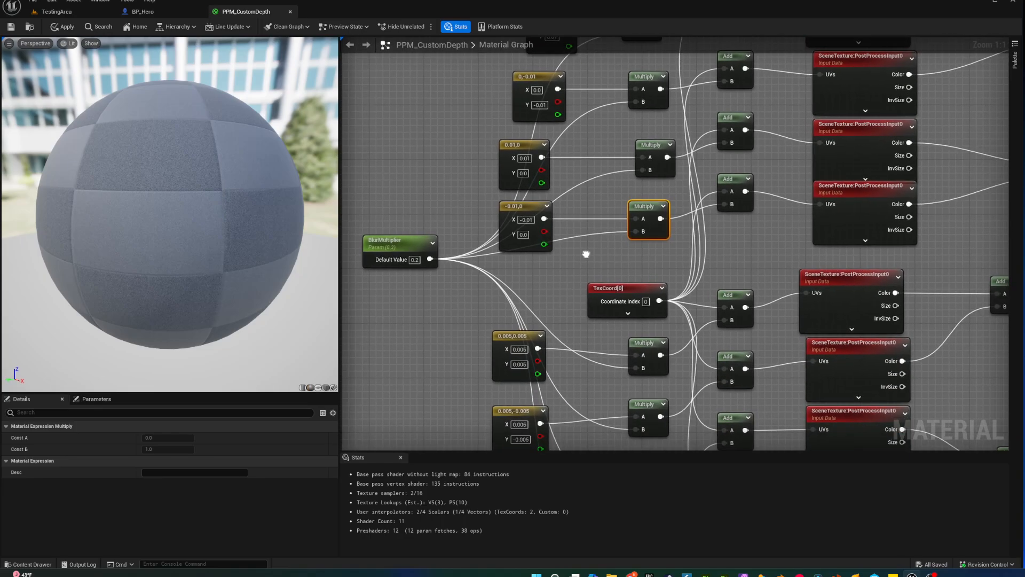
- Line up the Multiply node of the 0.005,0.005 constant with that constant
right_drag(884, 260, 813, 91)
drag(598, 114, 578, 101)
drag(606, 172, 606, 165)
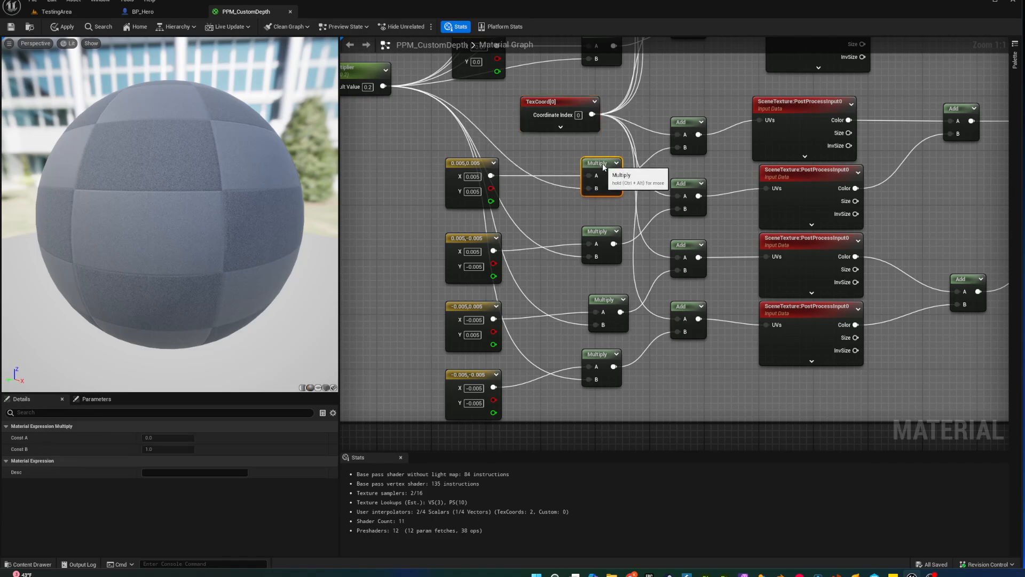
right_drag(561, 233, 612, 231)
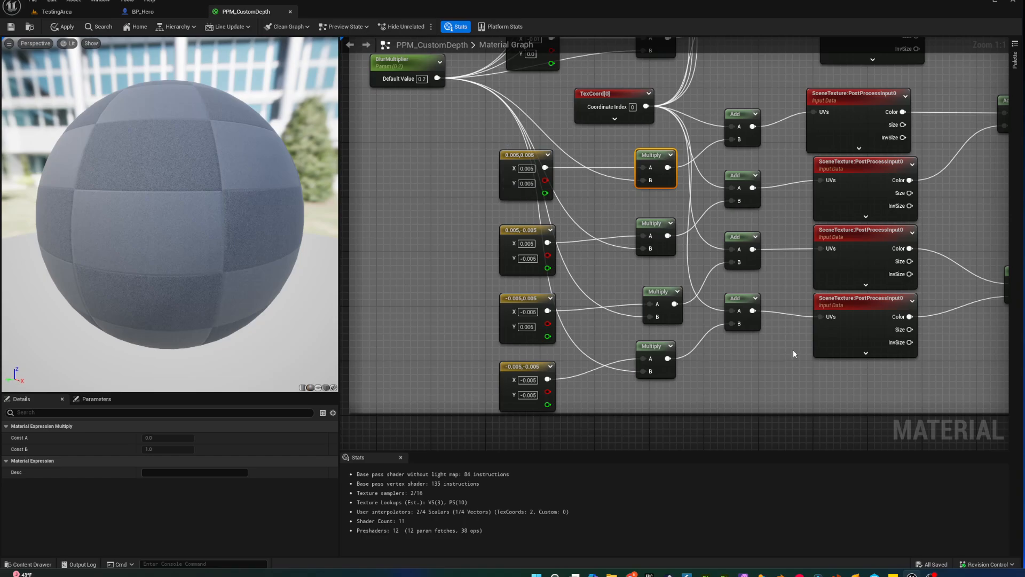
right_drag(786, 337, 730, 354)
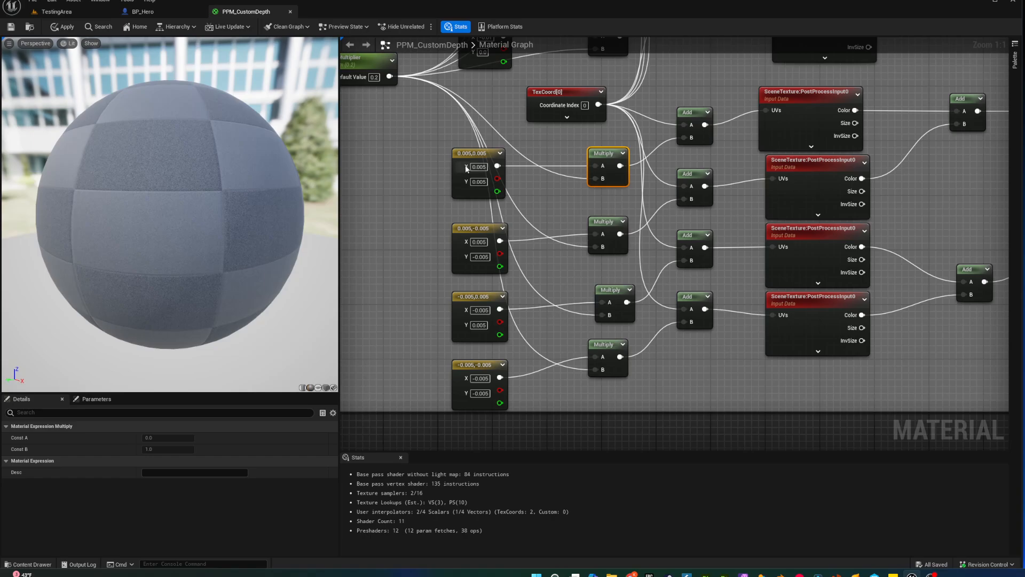
- Move the three Add nodes that combine the upper four SceneTexture samples closer to their inputs
right_drag(728, 375, 751, 360)
scroll(746, 374, down, 2)
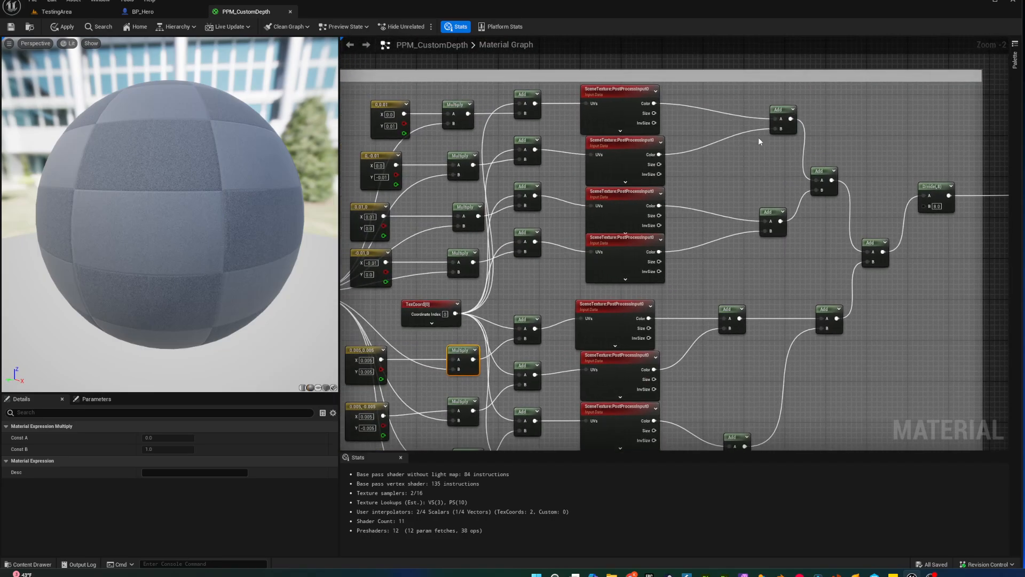
drag(790, 114, 739, 120)
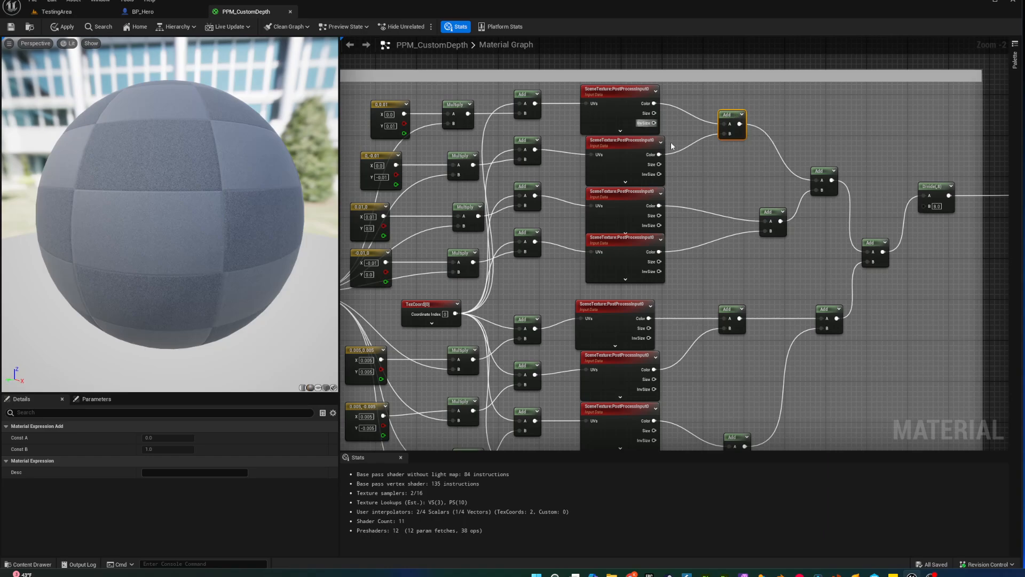
right_drag(731, 187, 719, 137)
drag(761, 163, 719, 163)
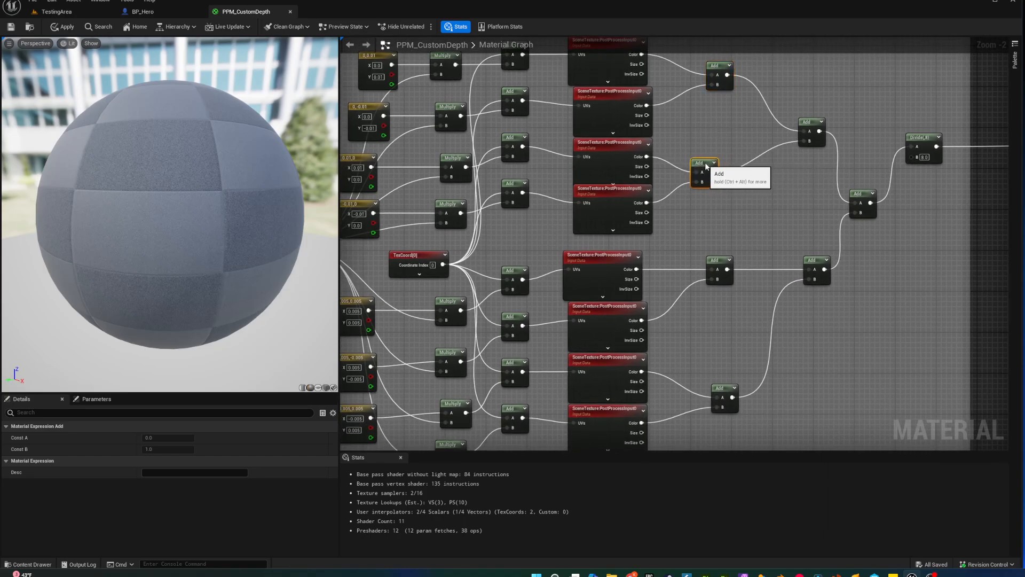
right_drag(815, 205, 745, 220)
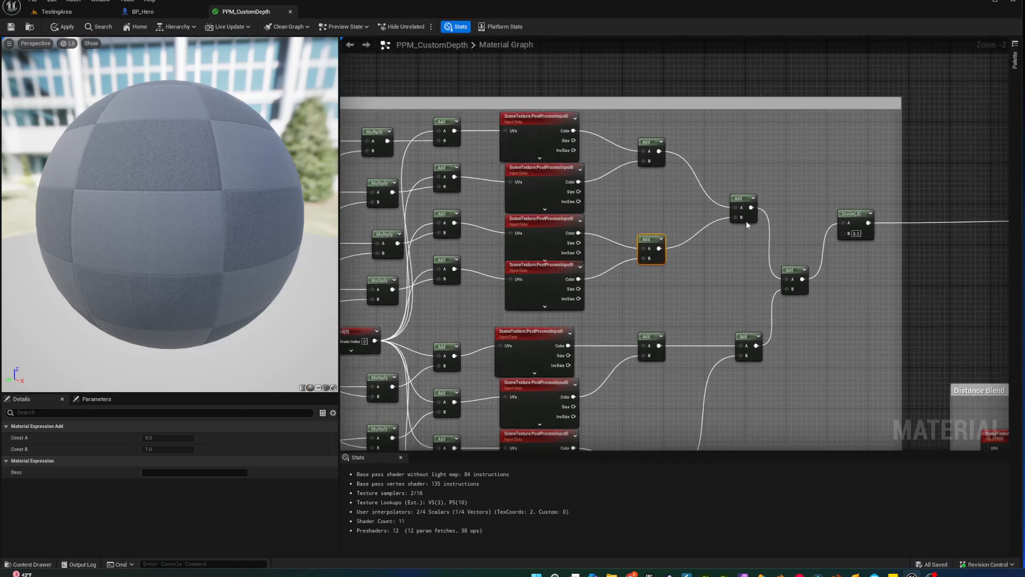
drag(744, 206, 733, 196)
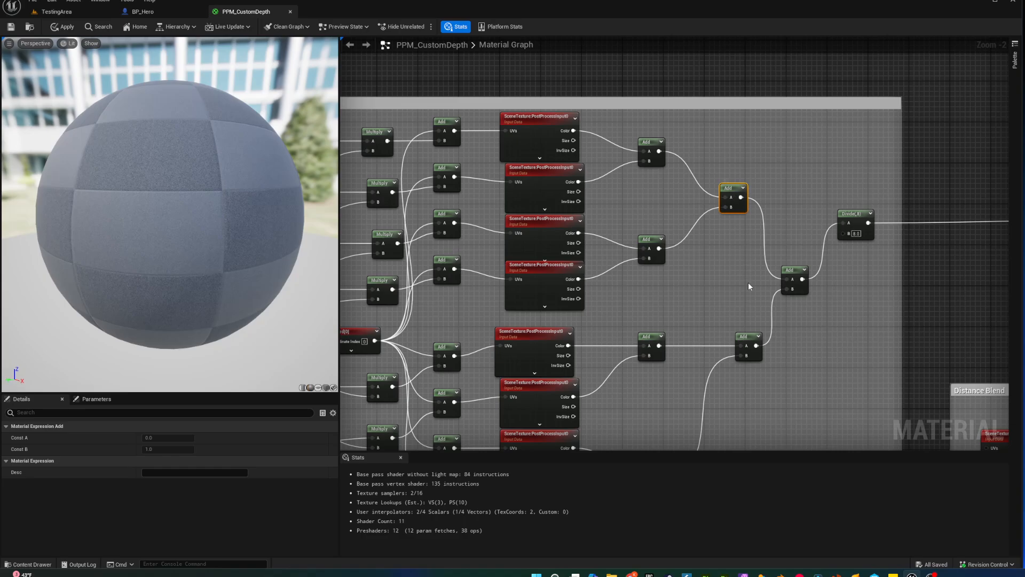
- Shift the Add node that combines the last two SceneTexture samples of the Blur Scene group slightly
right_drag(749, 286, 792, 123)
drag(704, 307, 700, 297)
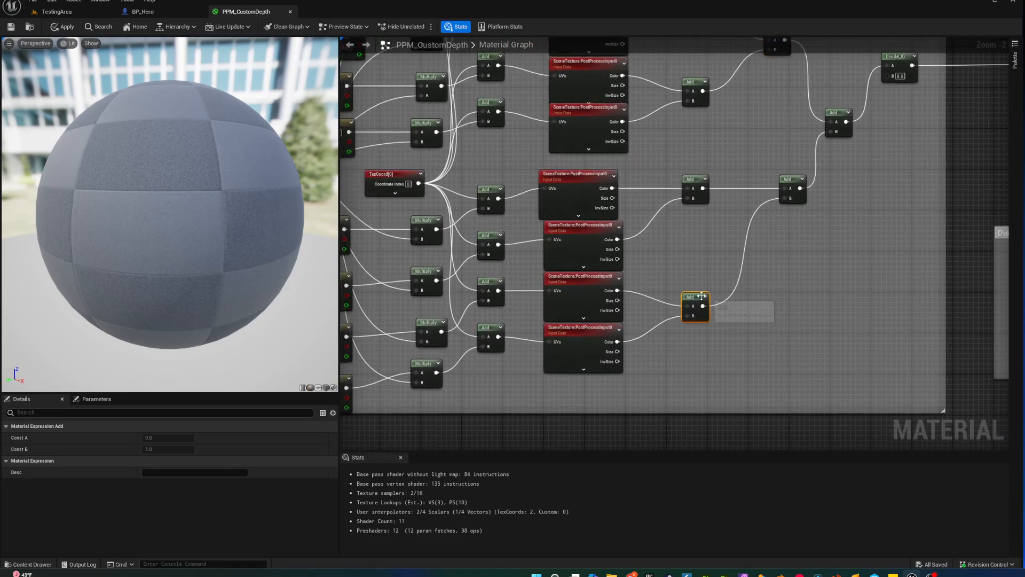
right_drag(802, 192, 663, 258)
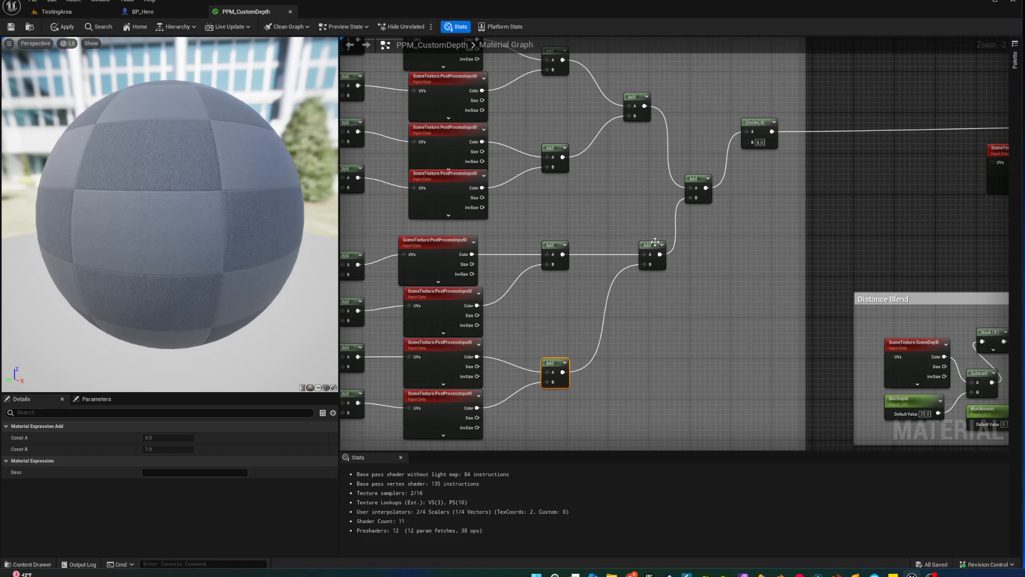
- Inspect the final Add node that joins both sample chains and the constants of the Divide node behind it
right_drag(733, 219, 588, 293)
click(666, 235)
scroll(589, 293, up, 2)
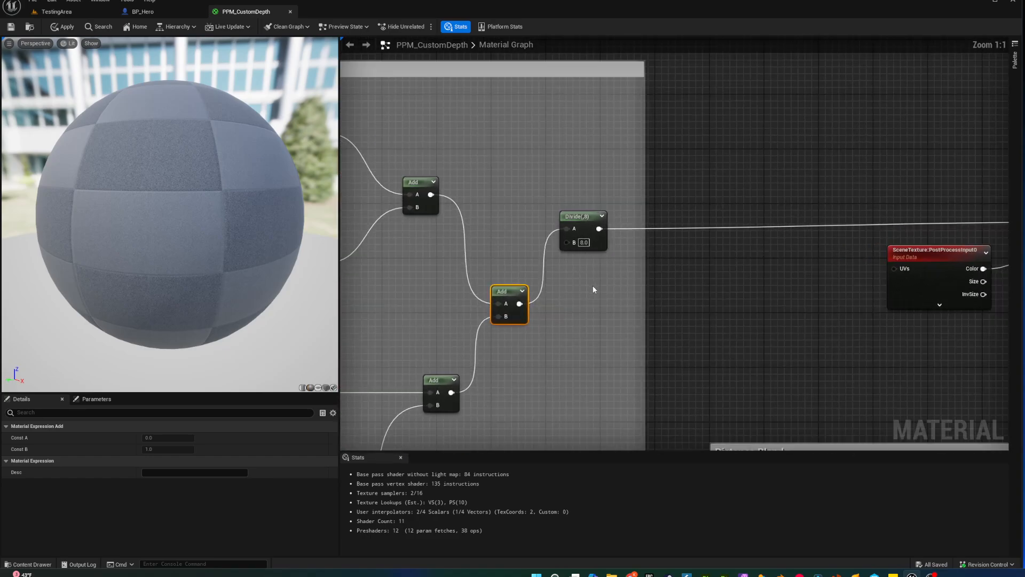
click(581, 217)
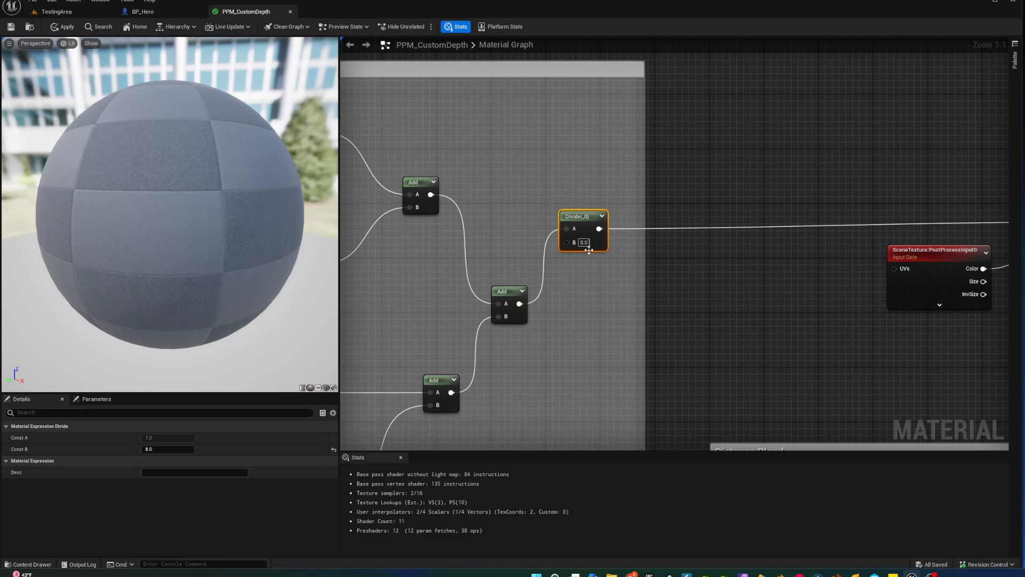
- Examine how the Divide node, the unblurred SceneTexture and the Distance Blend group feed the Lerp into Emissive Color
right_drag(815, 351, 736, 404)
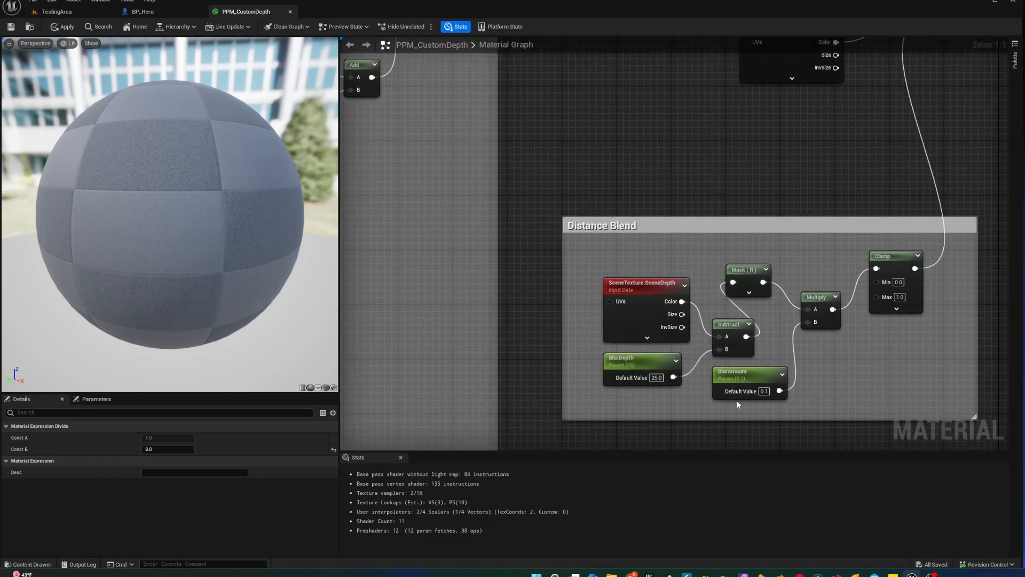
right_drag(650, 201, 643, 297)
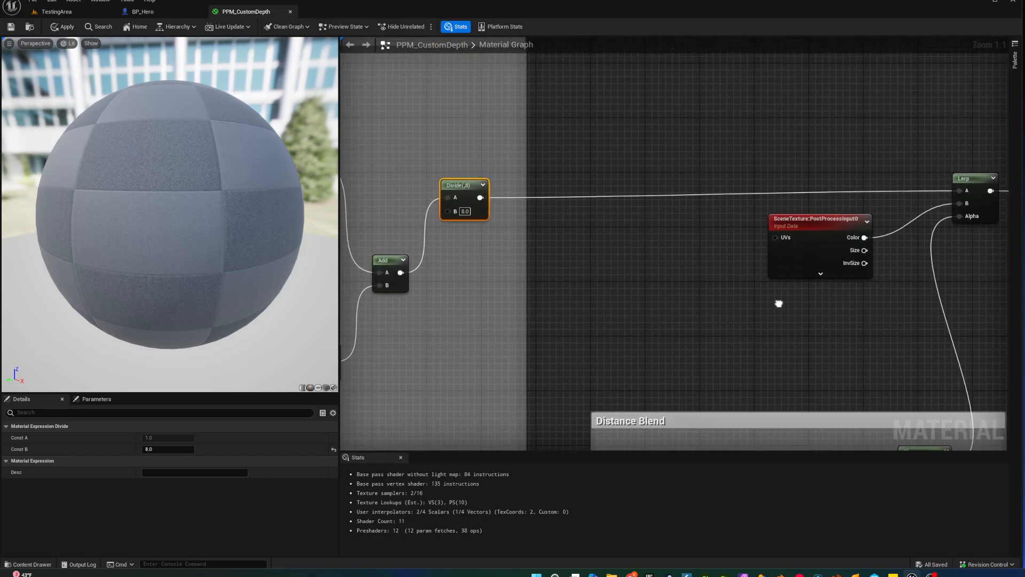
right_drag(778, 297, 534, 334)
click(570, 289)
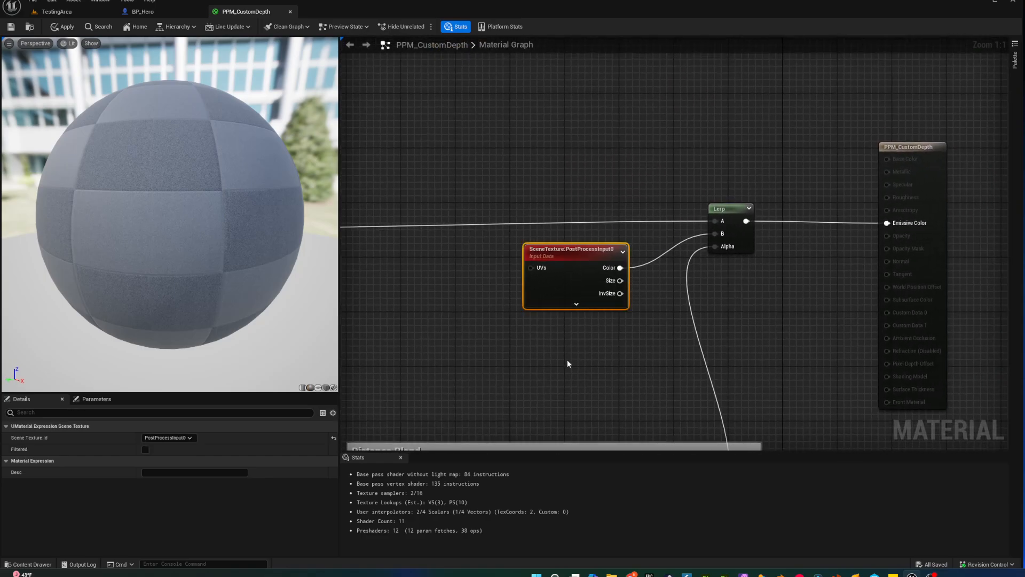
right_drag(571, 361, 809, 259)
right_drag(799, 304, 841, 236)
scroll(697, 238, down, 4)
scroll(696, 237, up, 3)
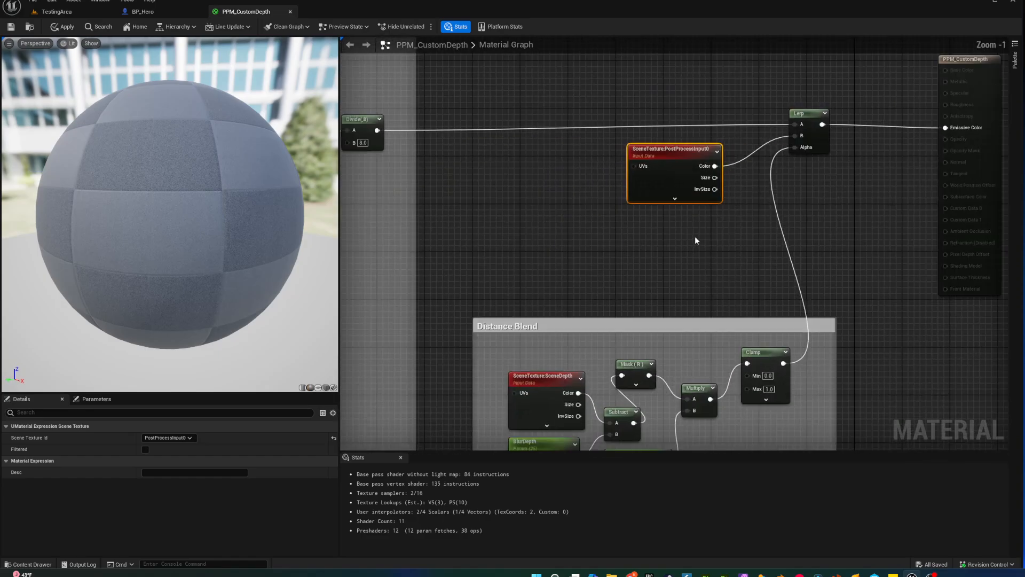
- Spread out the SceneDepth texture, Subtract, Mask and Multiply nodes inside the Distance Blend group
right_drag(694, 236, 663, 101)
scroll(678, 114, up, 1)
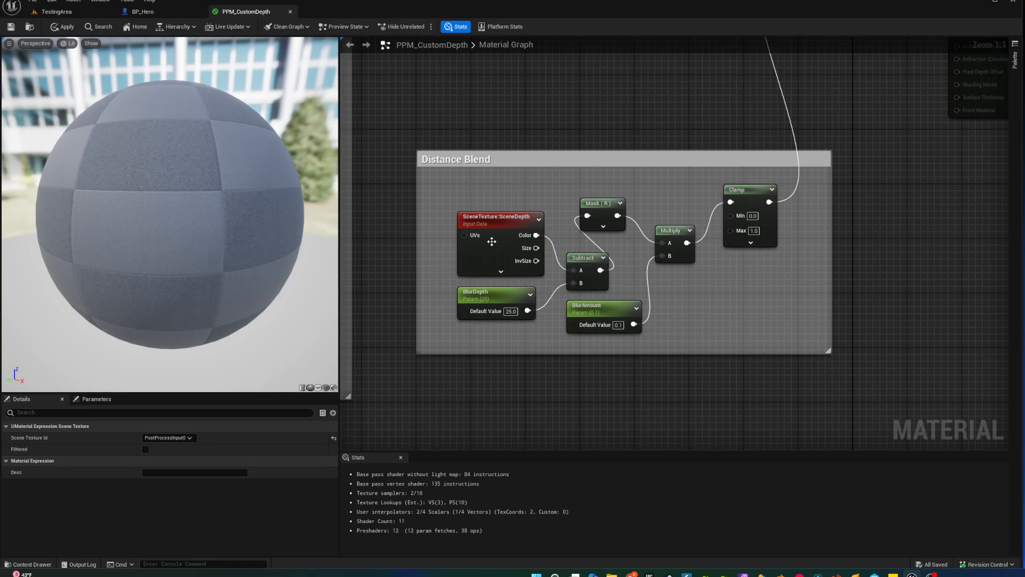
drag(492, 241, 471, 220)
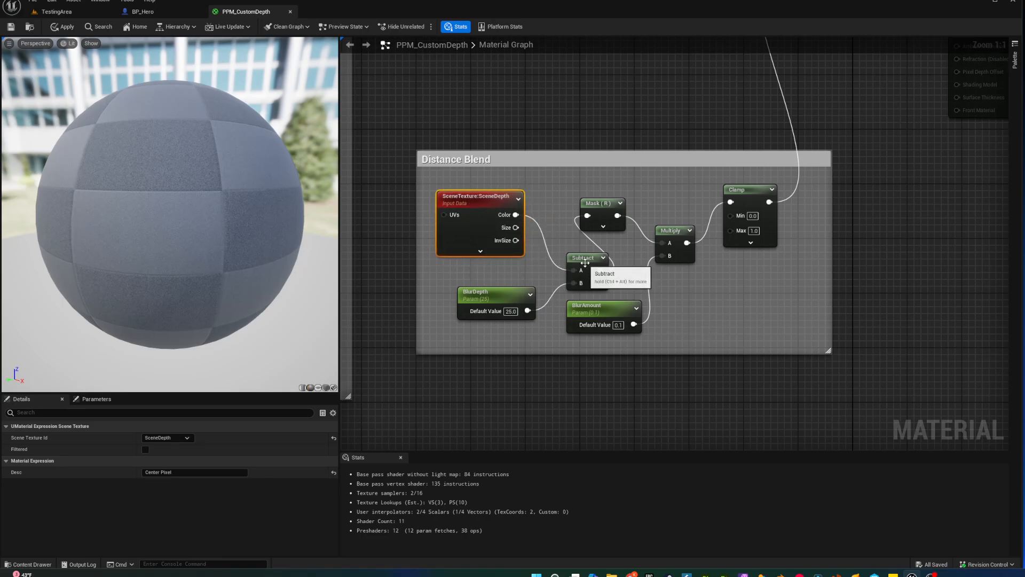
drag(590, 267, 576, 260)
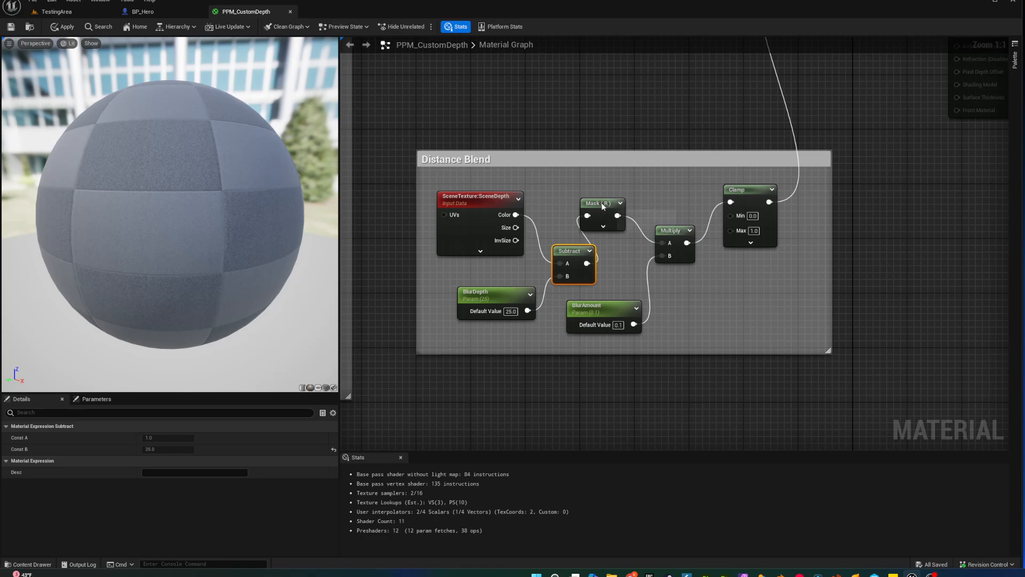
drag(601, 204, 685, 230)
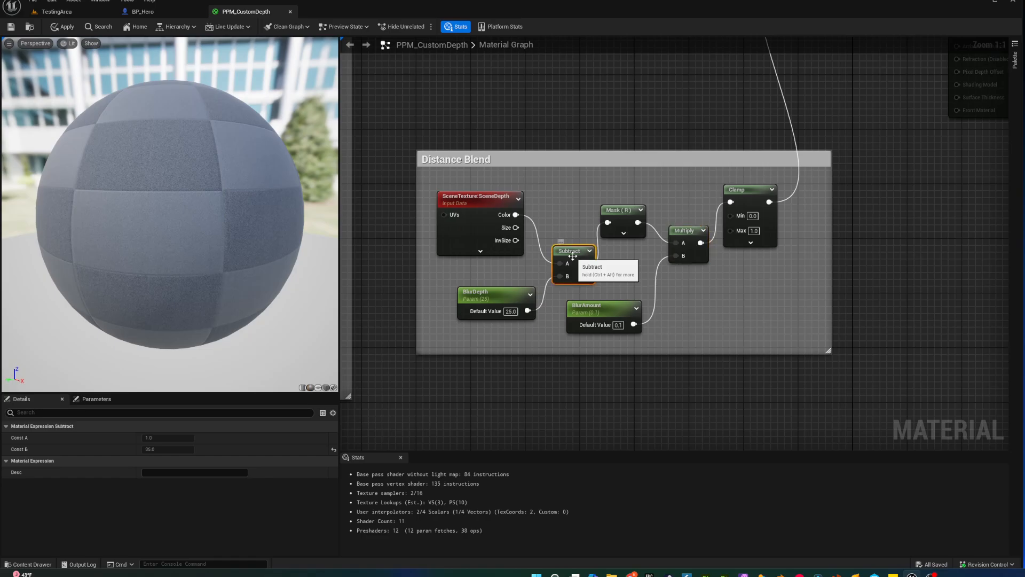
- Align the BlurDepth parameter below the SceneDepth texture, and inspect the Mask, Multiply and Clamp nodes of the Distance Blend group
drag(502, 298, 481, 290)
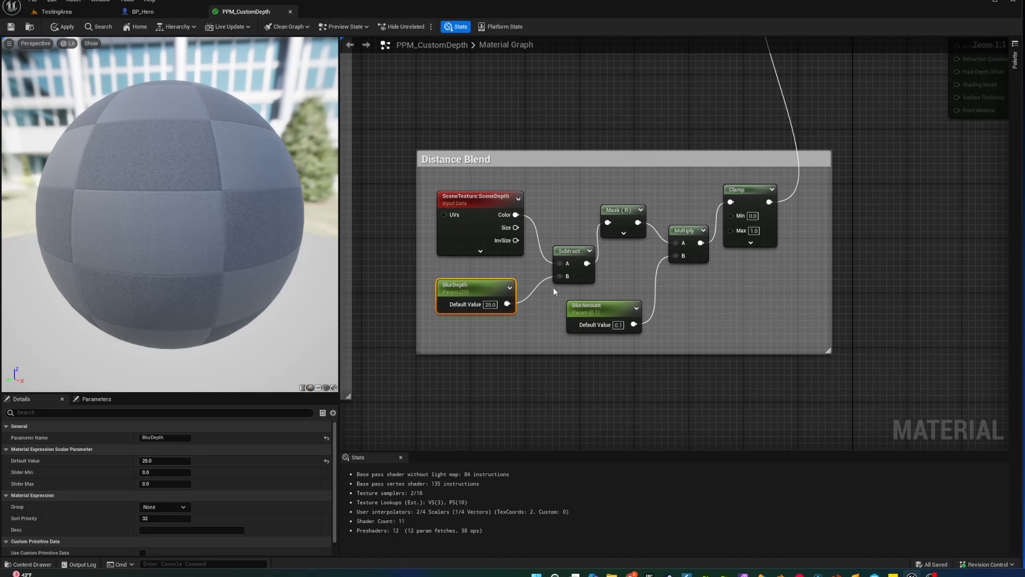
click(624, 236)
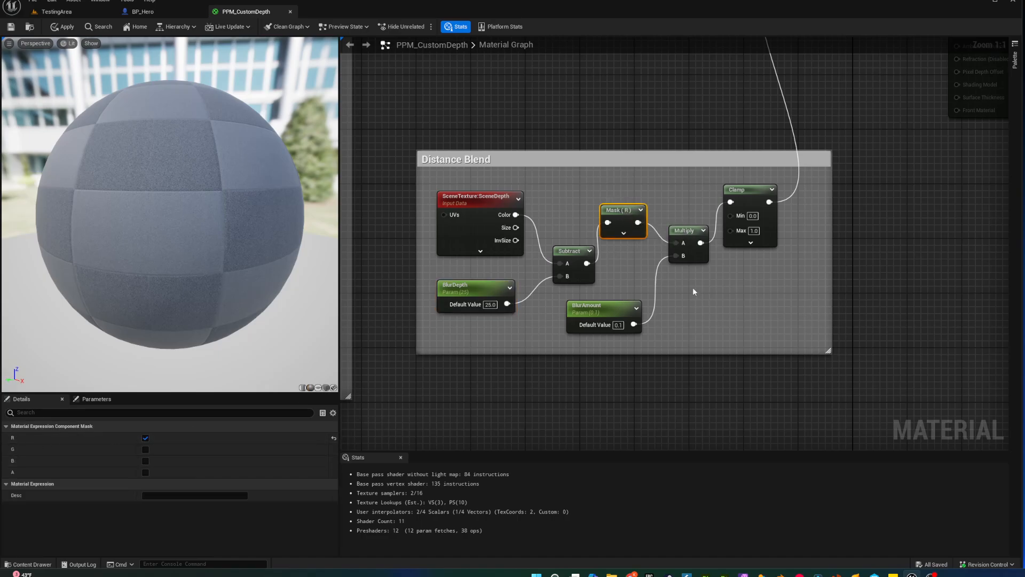
right_drag(693, 288, 659, 297)
click(660, 268)
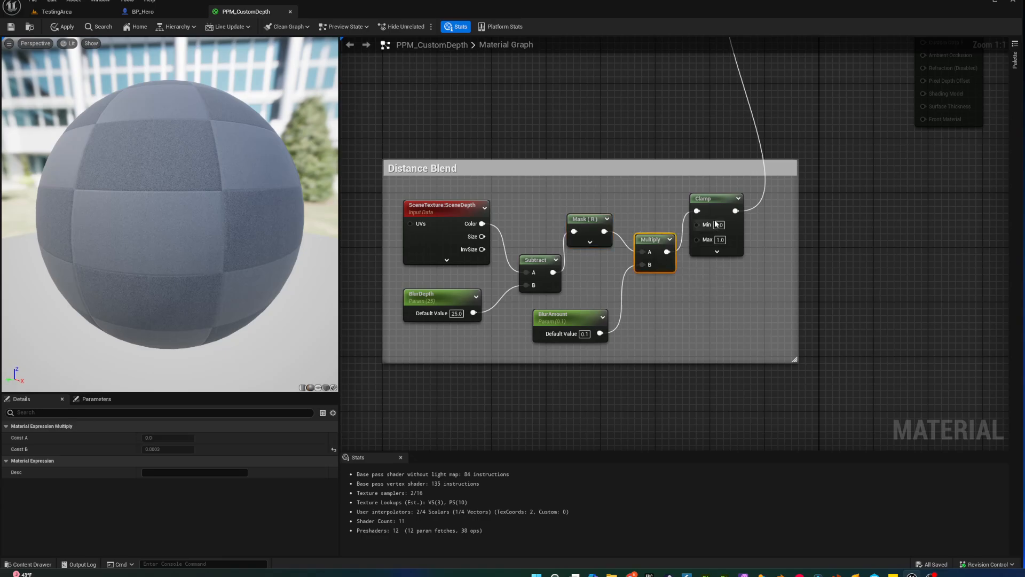
click(715, 214)
- Trace the Clamp output into the Lerp's Alpha input and compare the blurred and unblurred inputs feeding the Lerp
right_drag(856, 180, 827, 315)
right_drag(808, 373, 804, 344)
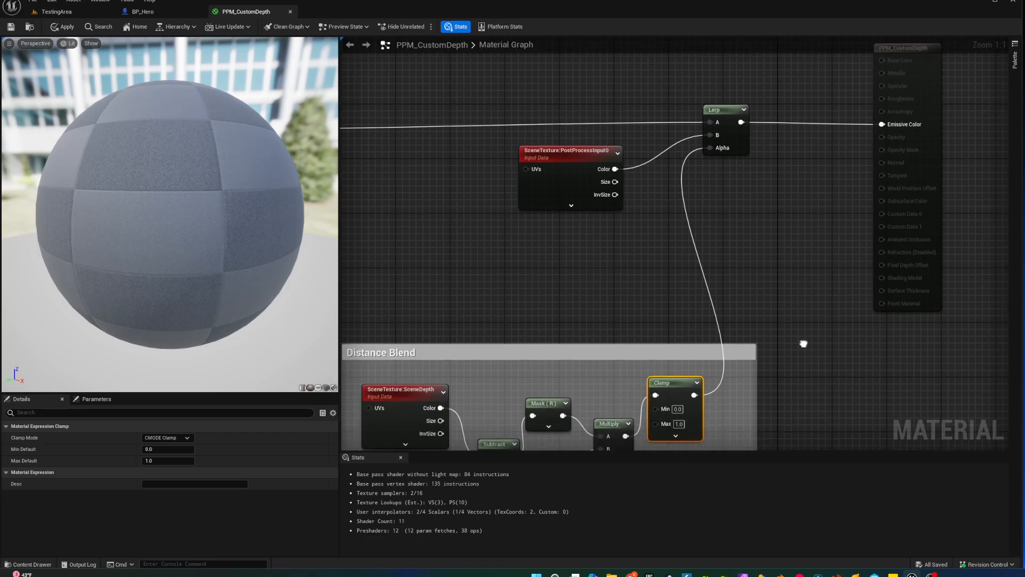
right_drag(767, 268, 765, 288)
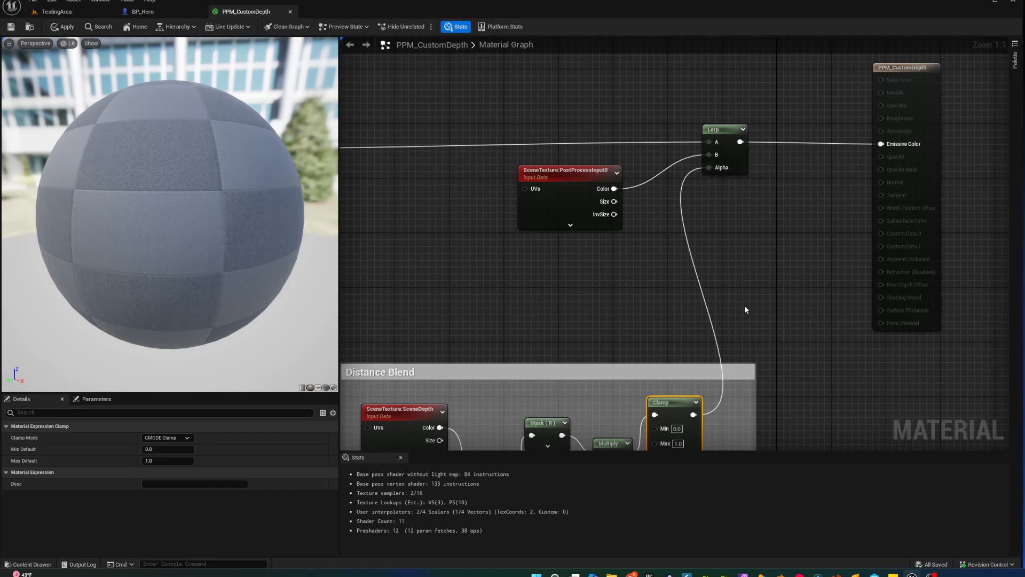
right_drag(750, 290, 802, 283)
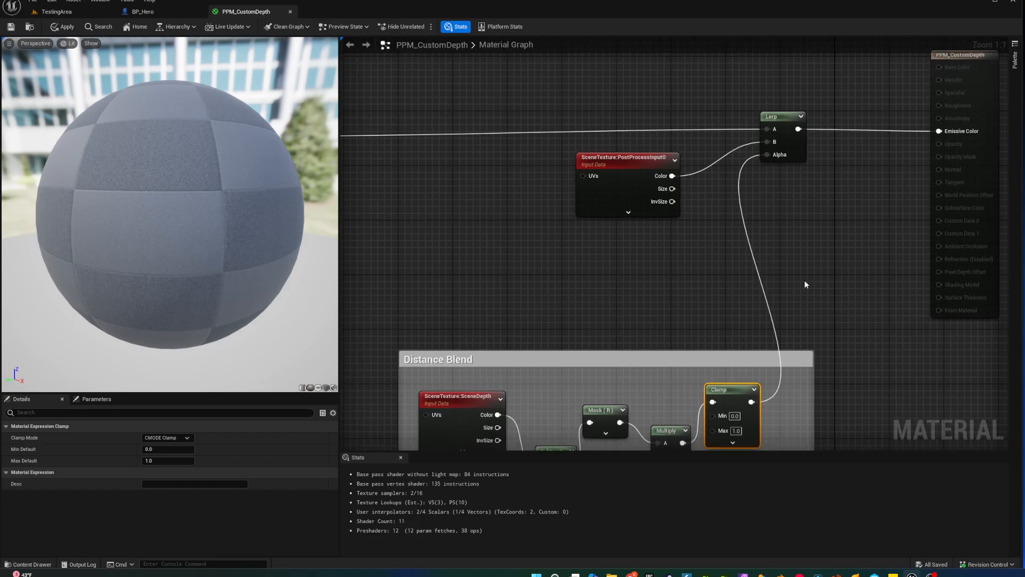
scroll(798, 275, down, 5)
scroll(715, 312, up, 3)
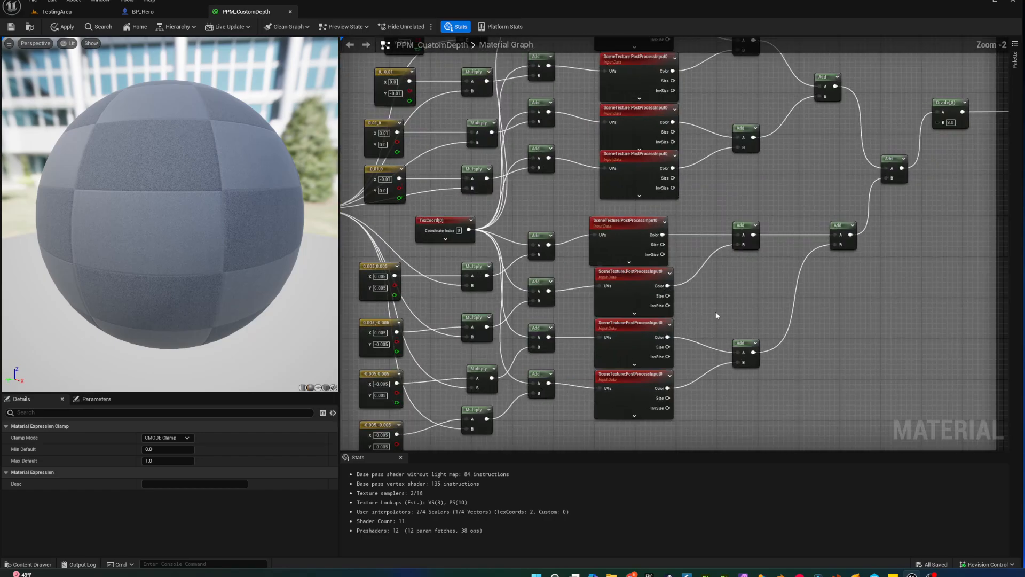
right_drag(773, 312, 261, 237)
right_drag(617, 214, 572, 264)
- Review the whole Distance Blend group and inspect the Lerp node it drives
scroll(571, 263, up, 2)
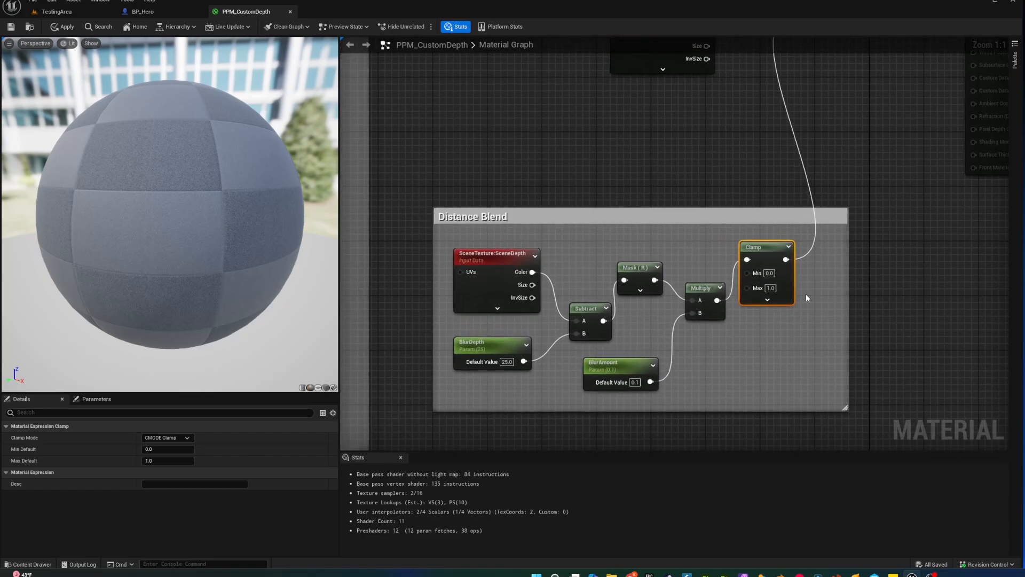
right_drag(728, 376, 722, 349)
scroll(726, 351, down, 1)
scroll(725, 351, up, 1)
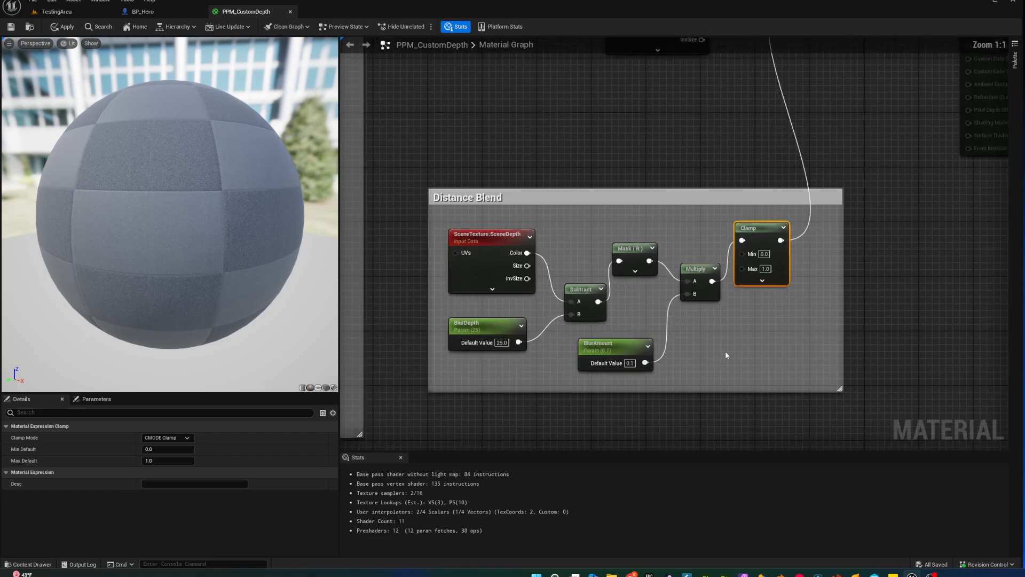
right_drag(715, 342, 749, 350)
right_drag(429, 192, 398, 293)
scroll(432, 174, down, 2)
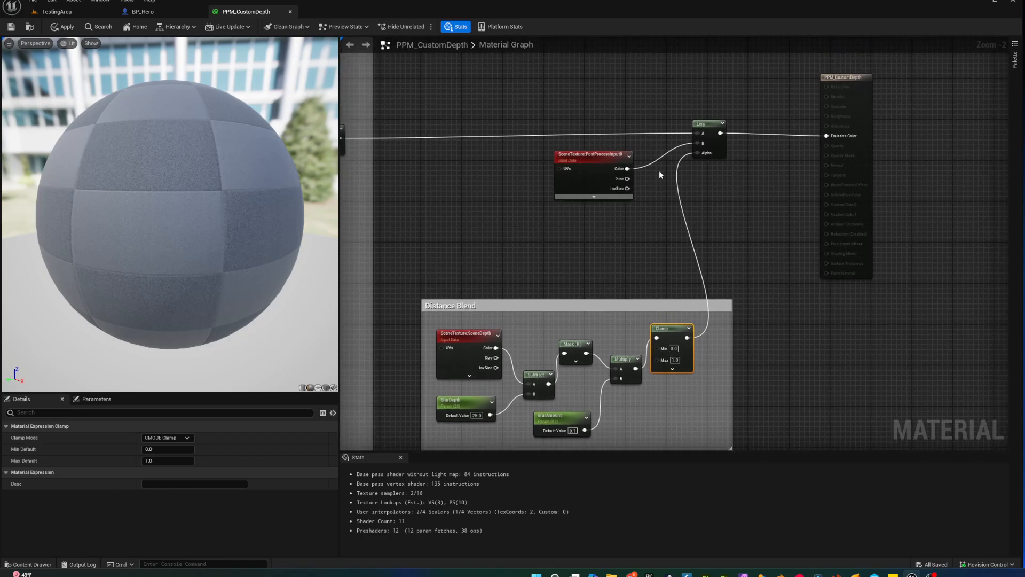
click(709, 124)
- Set the BlurMultiplier parameter's default value to 2 in the Blur Scene group and save the material
right_drag(351, 253, 803, 275)
right_drag(716, 297, 1005, 307)
right_drag(445, 226, 485, 216)
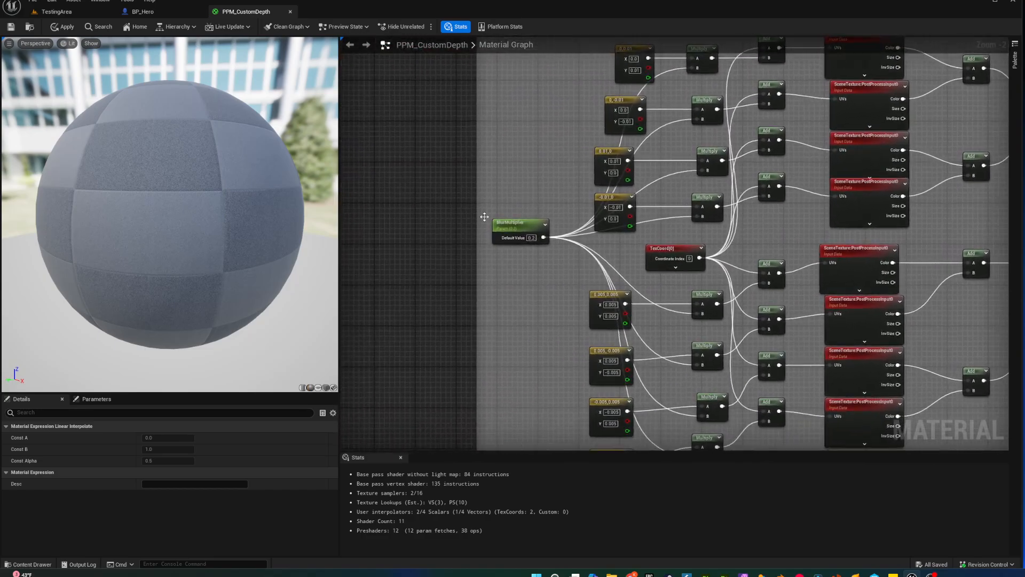
scroll(485, 256, up, 2)
right_drag(599, 285, 677, 297)
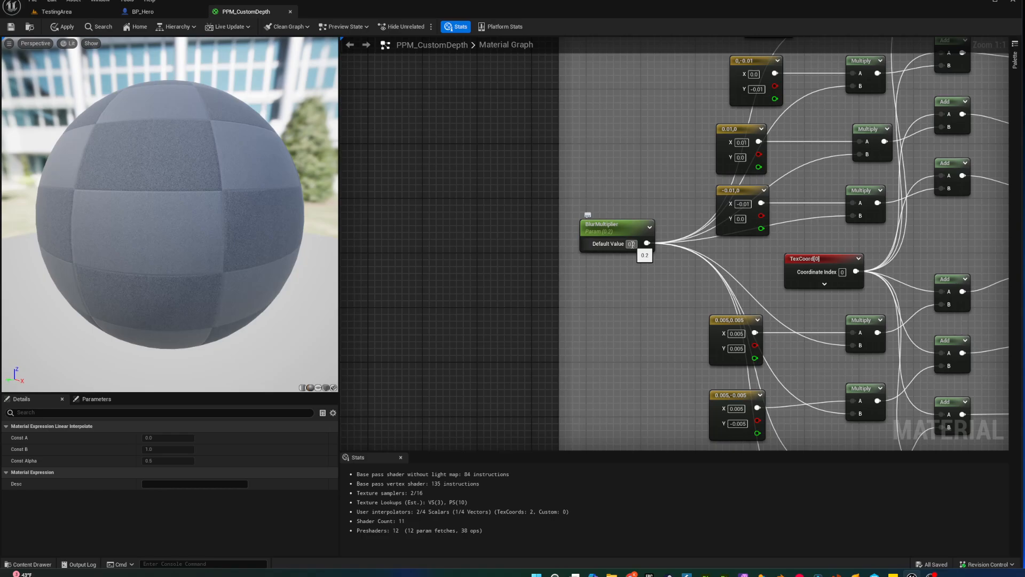
right_drag(686, 318, 630, 281)
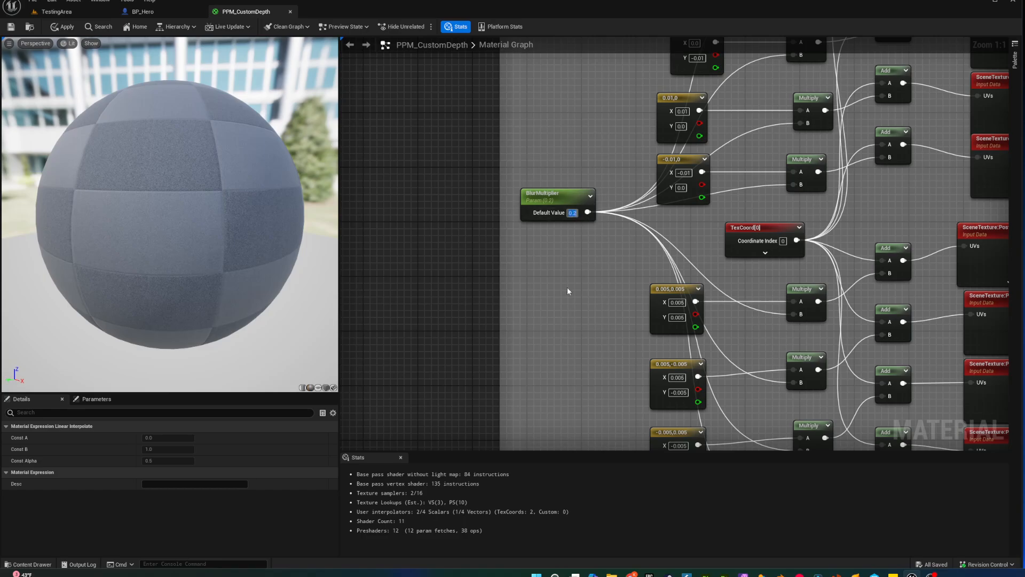
text(2)
click(589, 283)
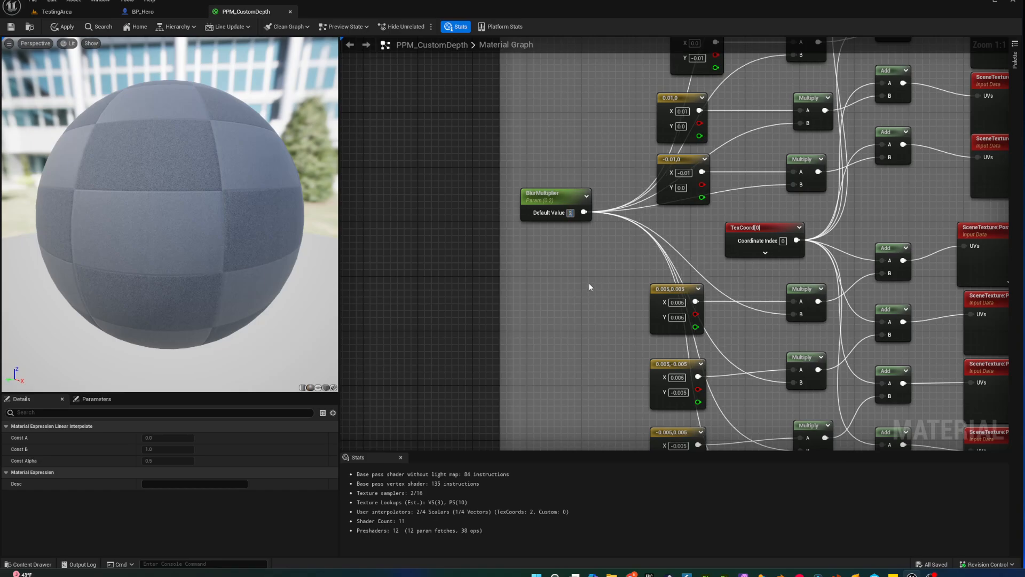
click(10, 27)
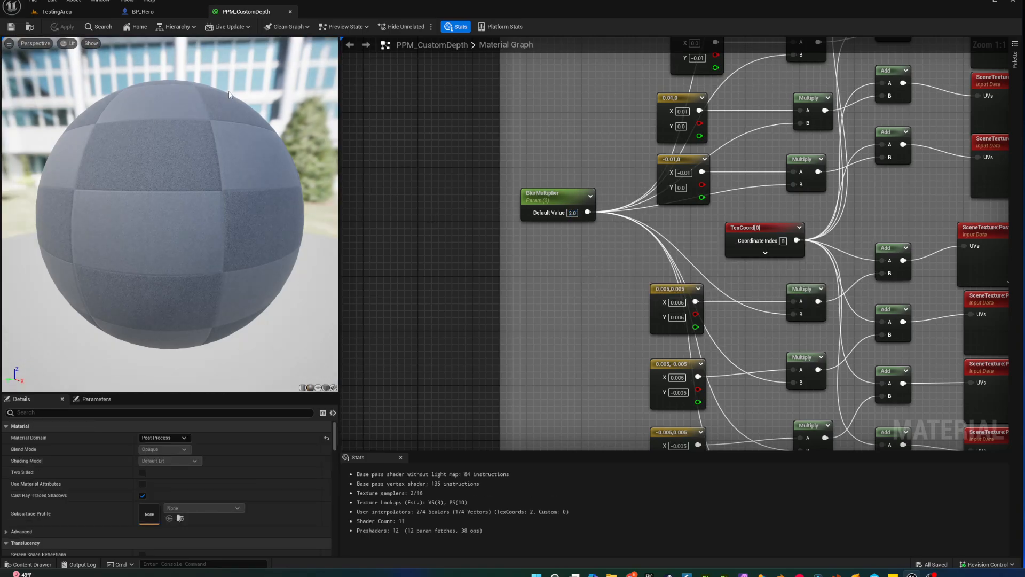
- Play-test the TestingArea level to check the effect of the changed BlurMultiplier, and stop the session
click(57, 16)
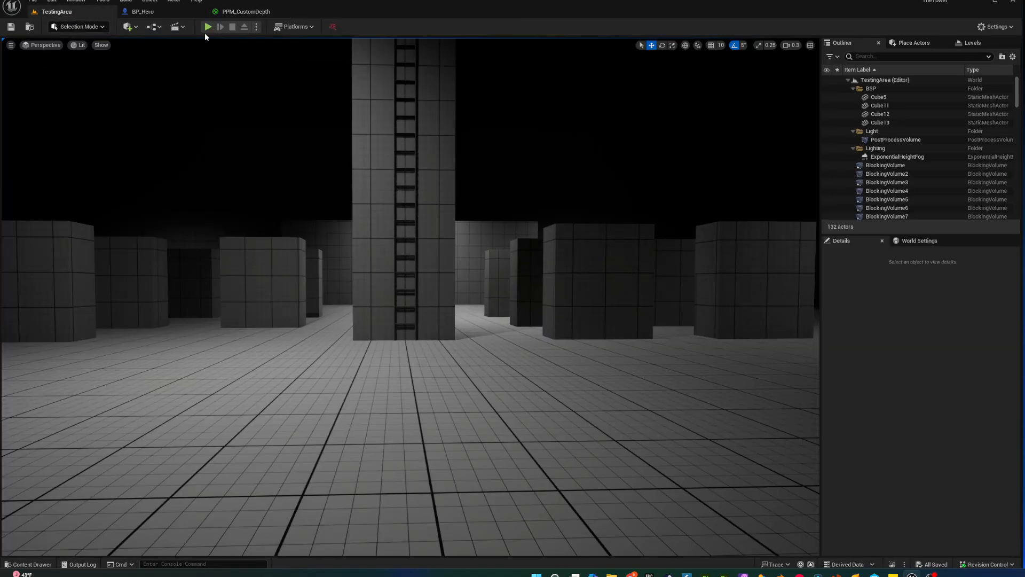
click(209, 26)
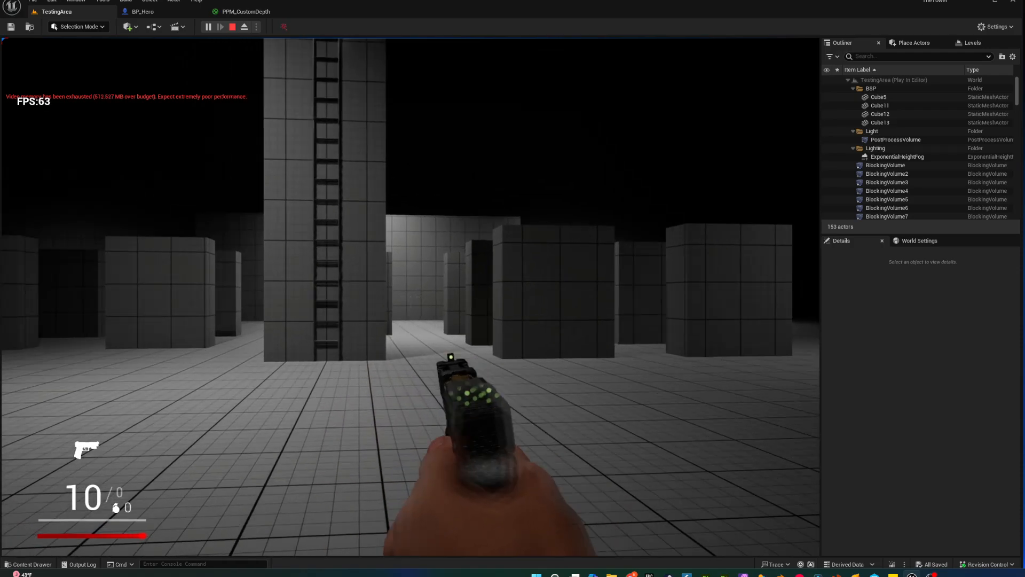
key(Escape)
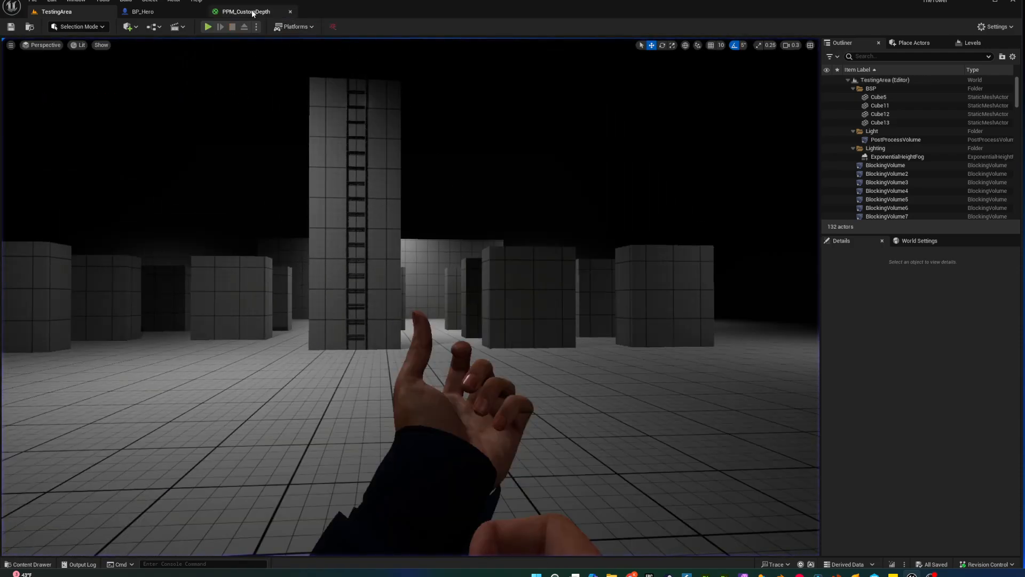
- Return to the PPM_CustomDepth material and set the BlurMultiplier parameter's default value to 0.2
click(250, 11)
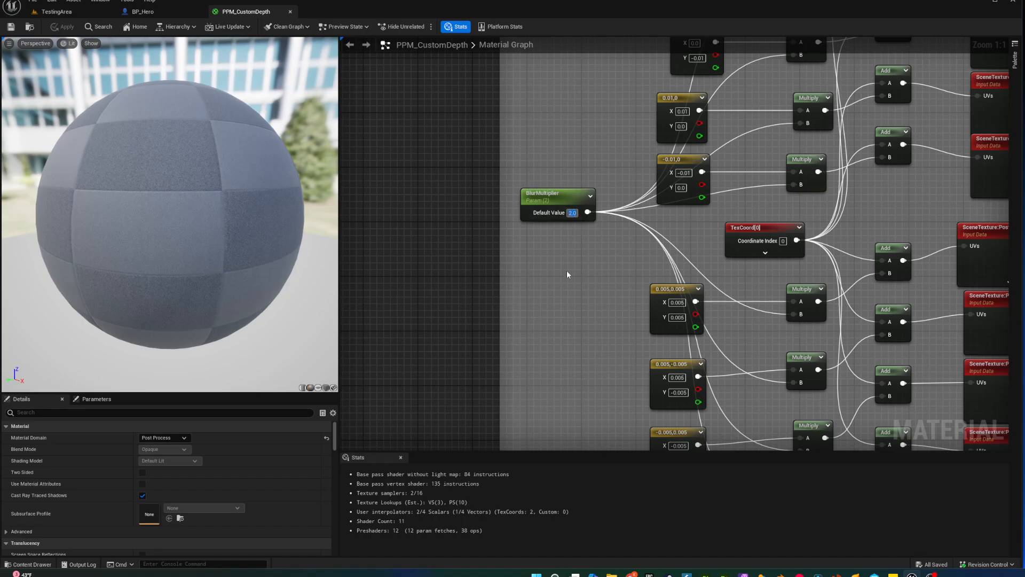
text(0.2)
key(Return)
right_drag(586, 288, 562, 265)
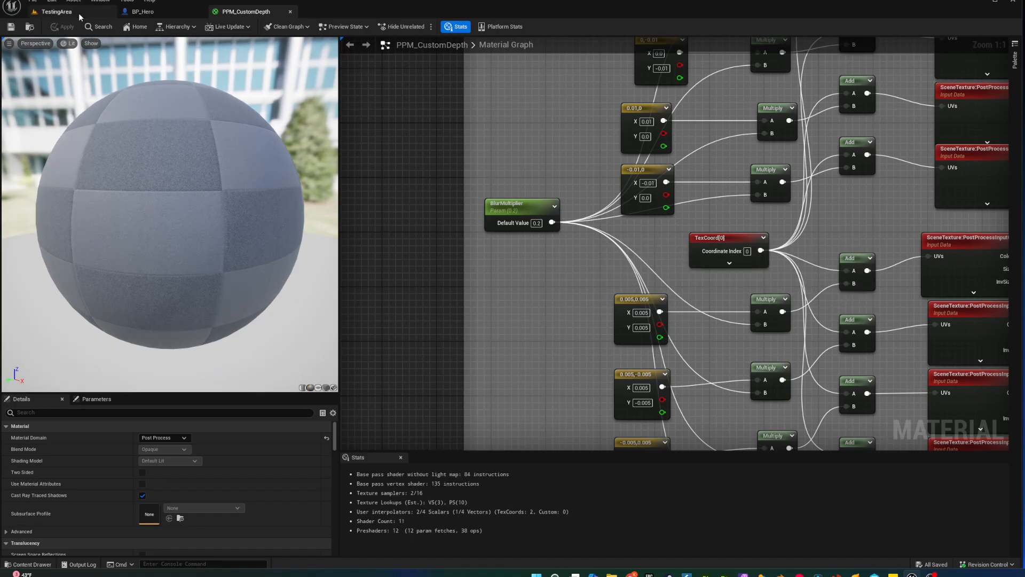
- Set the B value of the Divide node at the end of the Blur Scene group to 2 and save the material
right_drag(543, 286, 688, 335)
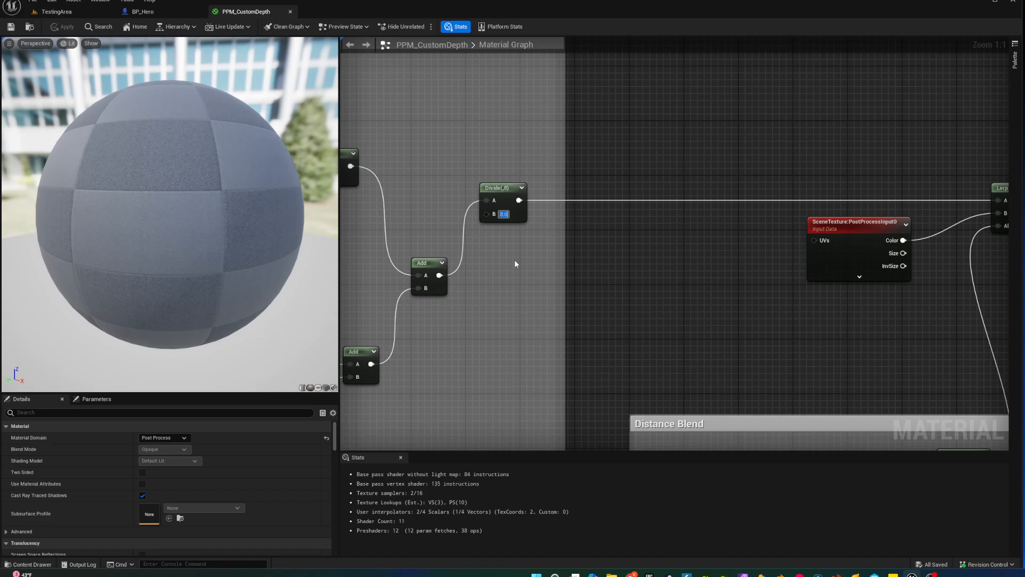
text(2)
key(Return)
right_drag(516, 264, 678, 274)
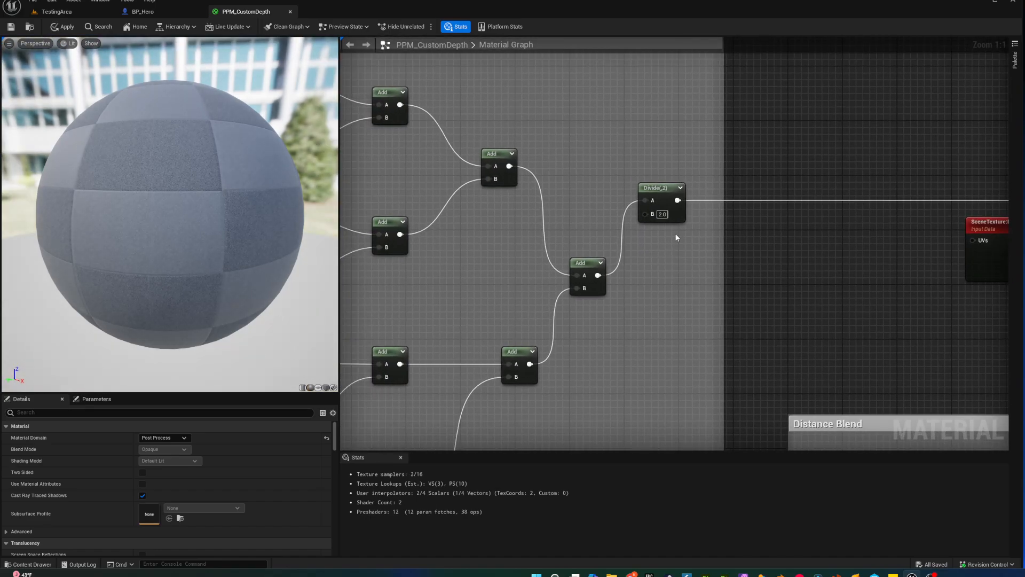
key(ctrl+s)
- Play-test the TestingArea level to check the effect of the new Divide value, walking forward before stopping the session
click(56, 12)
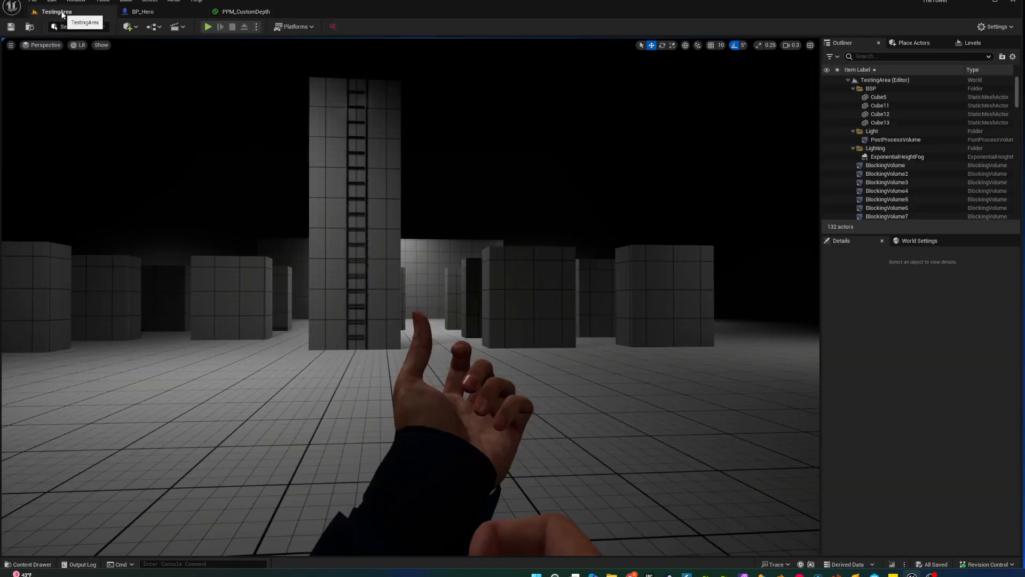
key(alt+p)
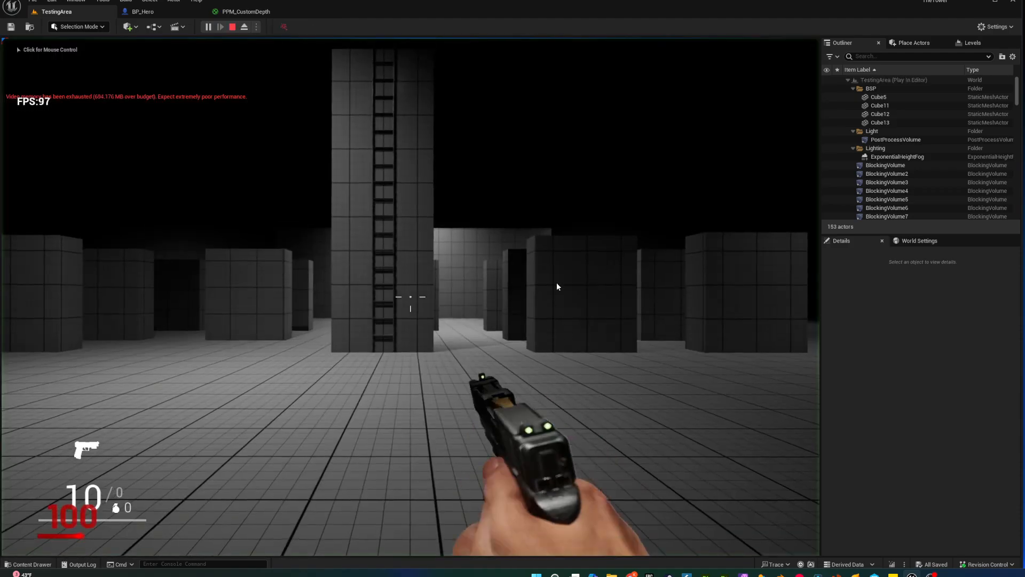
key(w)
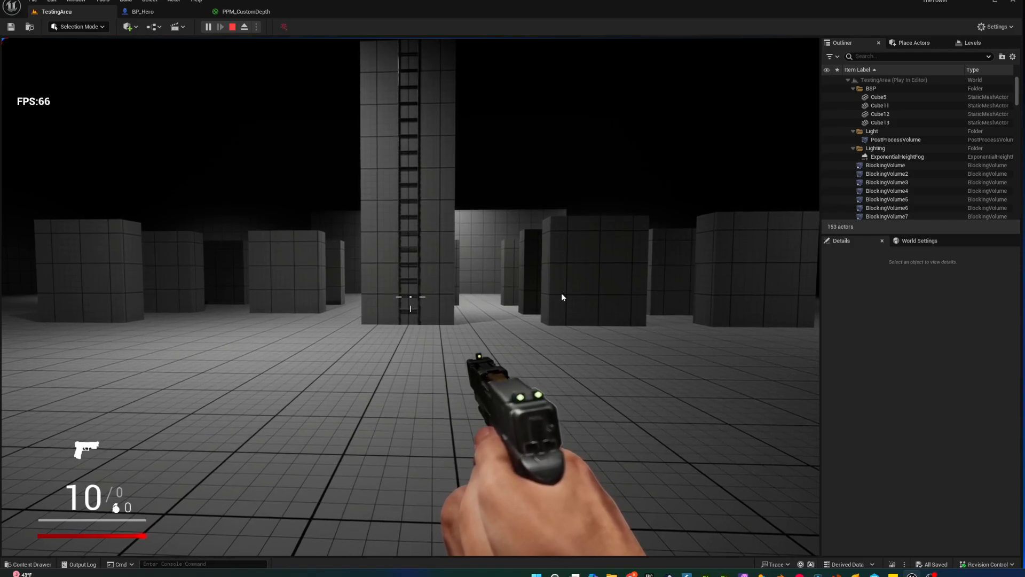
key(Escape)
- Set the BlurDepth parameter's default value to 40 in the PPM_CustomDepth material's Distance Blend group
click(261, 15)
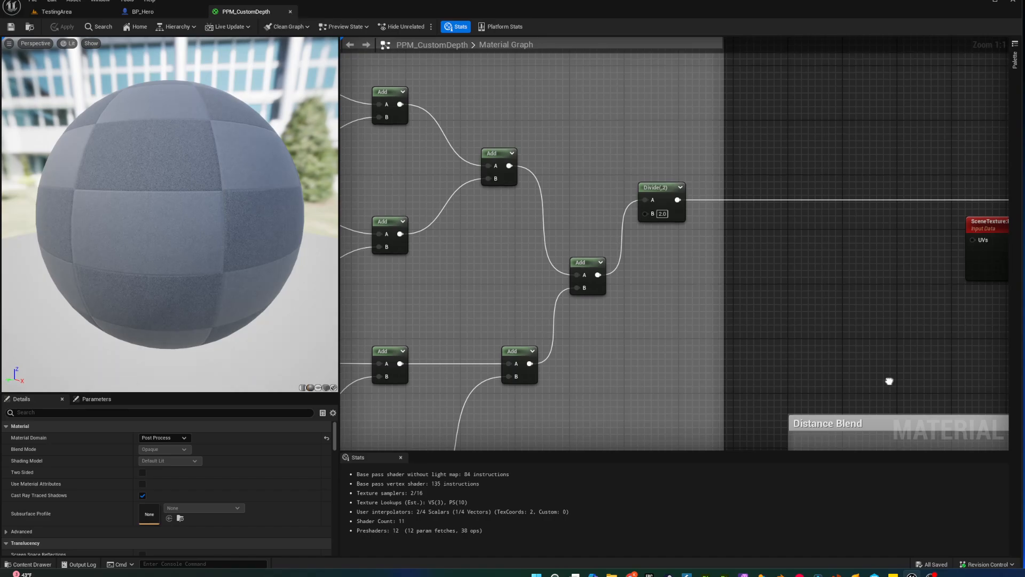
right_drag(888, 379, 552, 128)
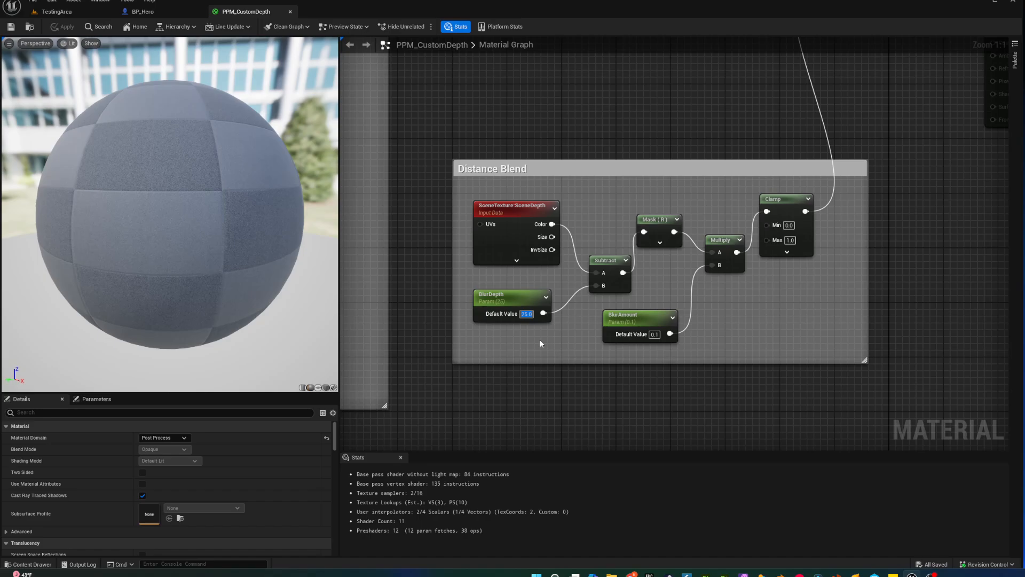
text(4)
key(Return)
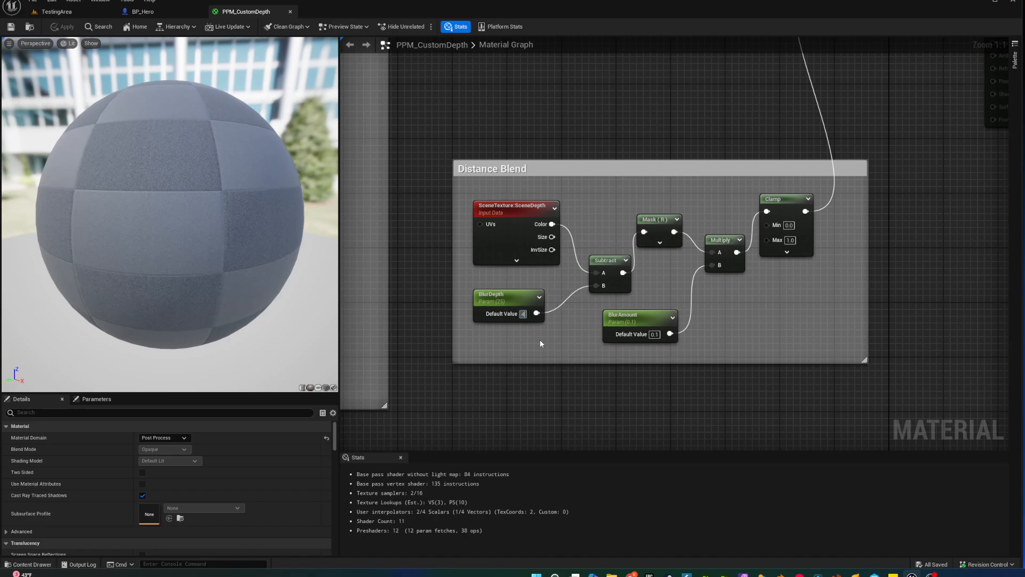
text(0)
key(Return)
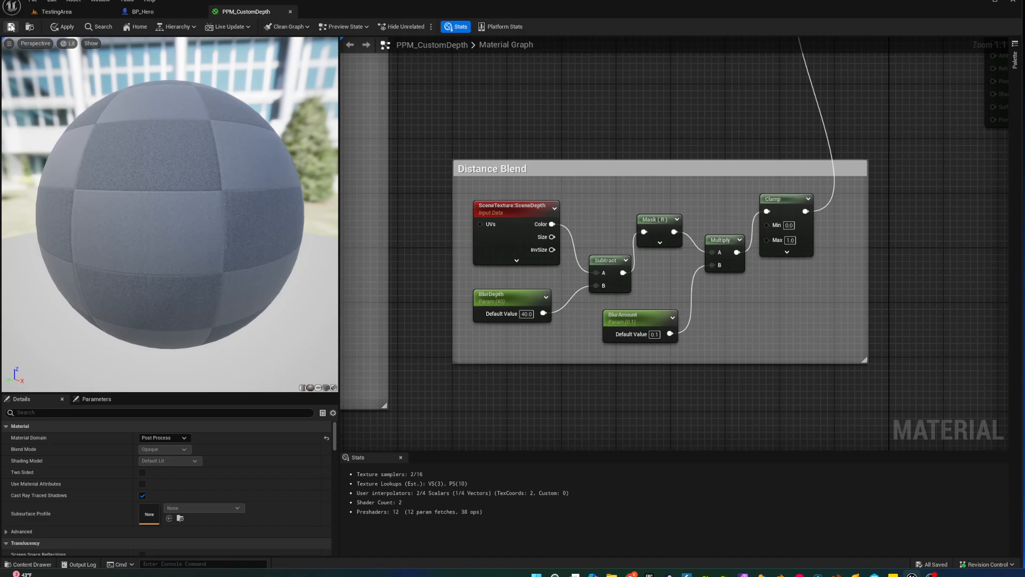
- Play-test the TestingArea level to check where the blur starts with the changed BlurDepth, and stop the session
click(66, 13)
key(alt+p)
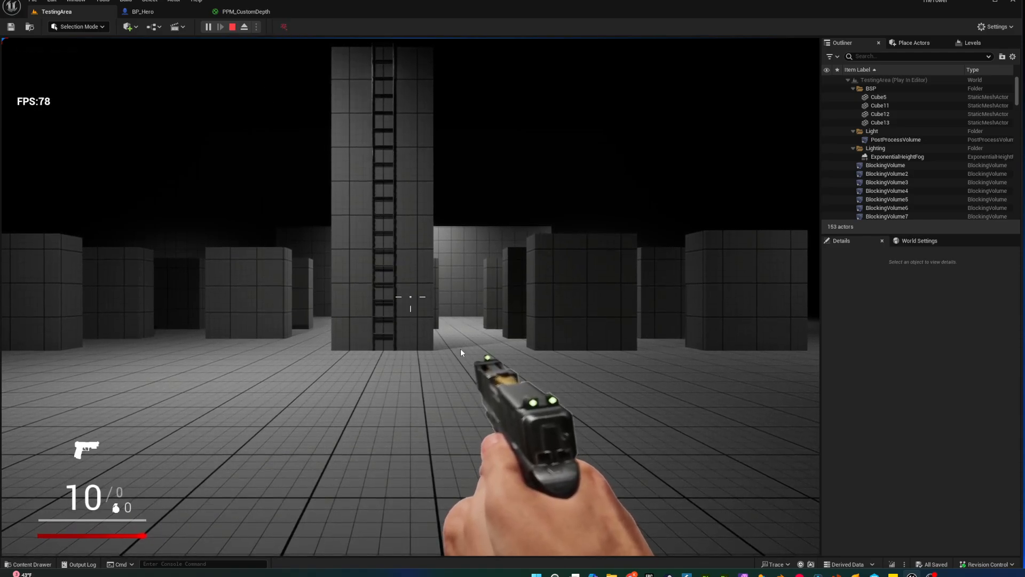
click(234, 28)
- Return to the PPM_CustomDepth material and set the BlurDepth parameter's default value to 25
click(253, 12)
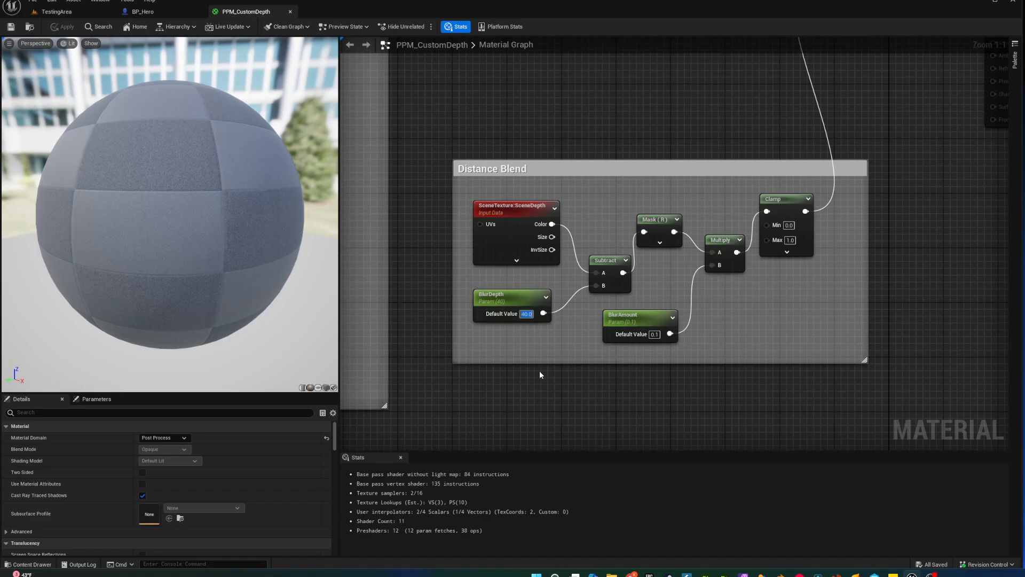
text(25)
key(Return)
- Set the BlurAmount parameter's default value to 0.01 in the Distance Blend group and save the material
right_drag(563, 389, 542, 380)
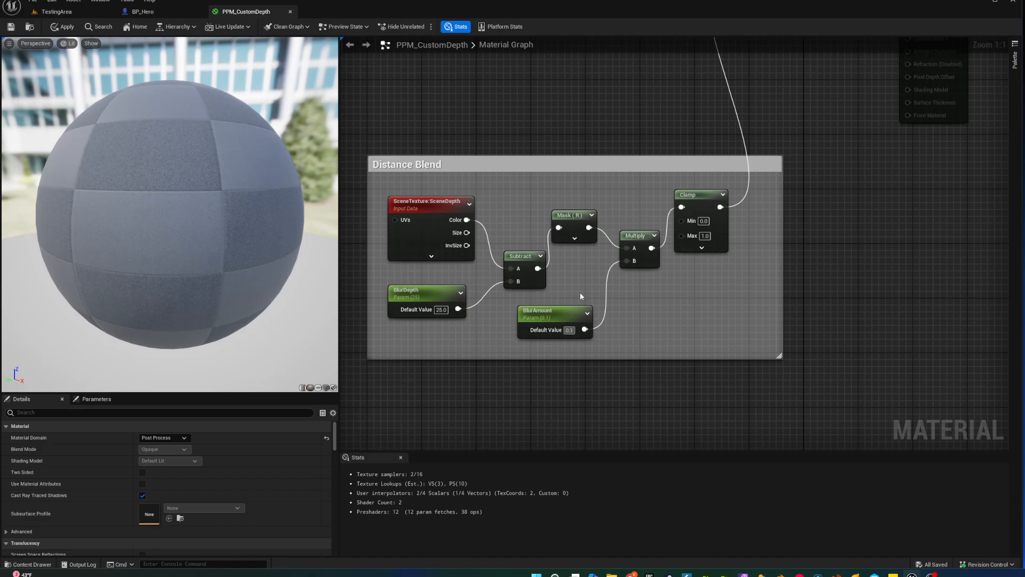
text(0)
key(Return)
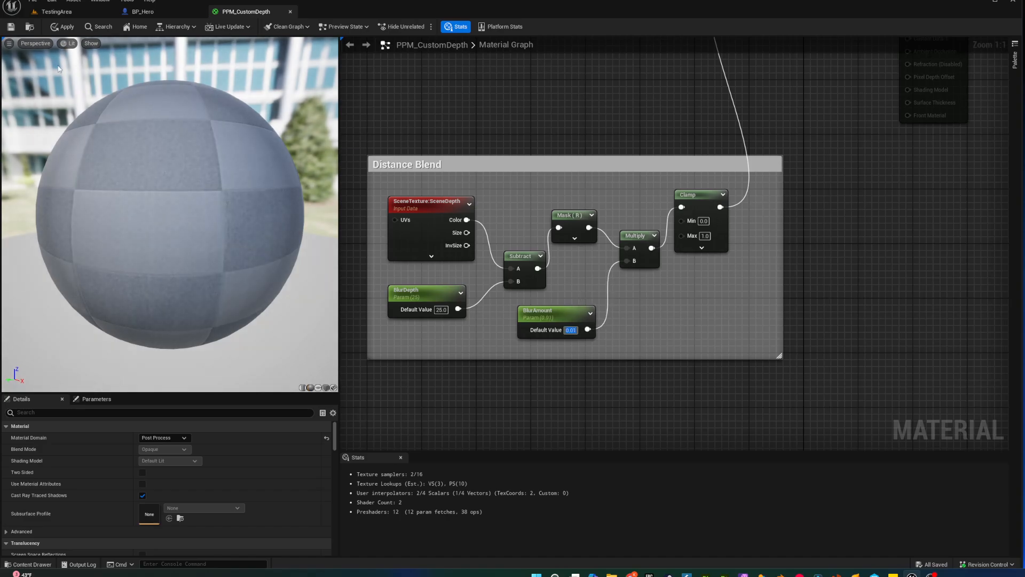
click(11, 27)
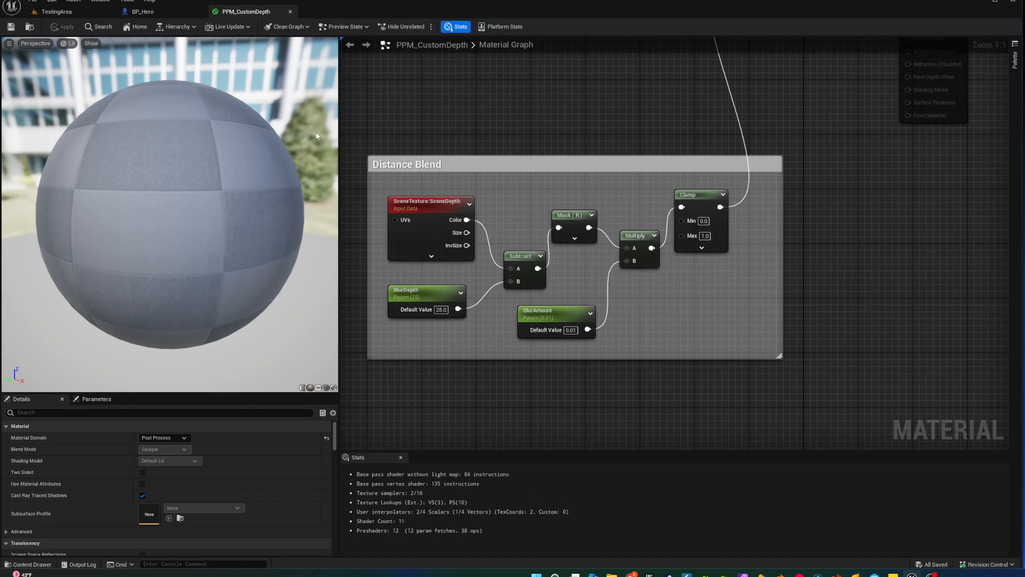
- Play-test the TestingArea level to check the distance blur with the changed BlurDepth and BlurAmount values
click(57, 12)
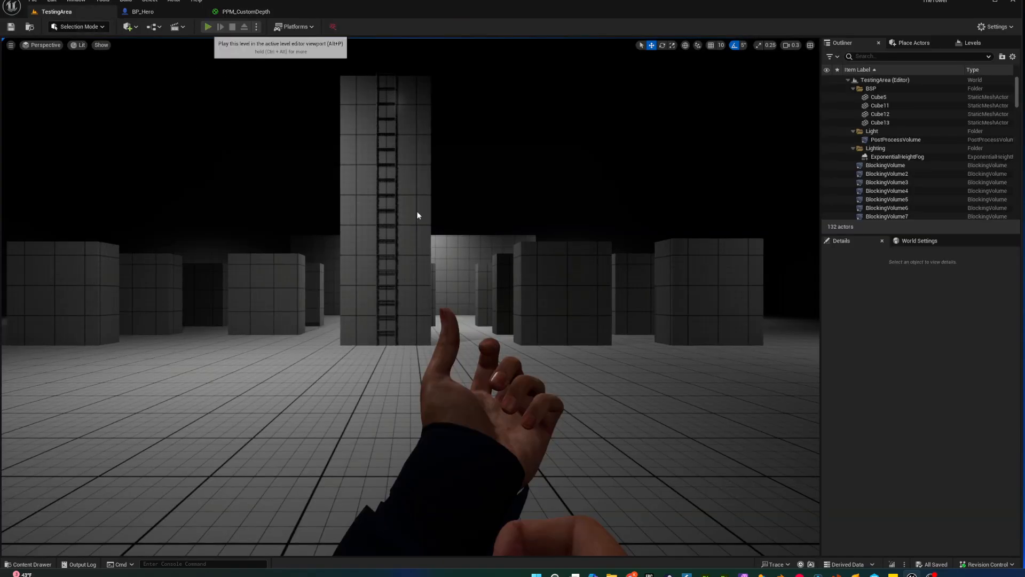
key(alt+p)
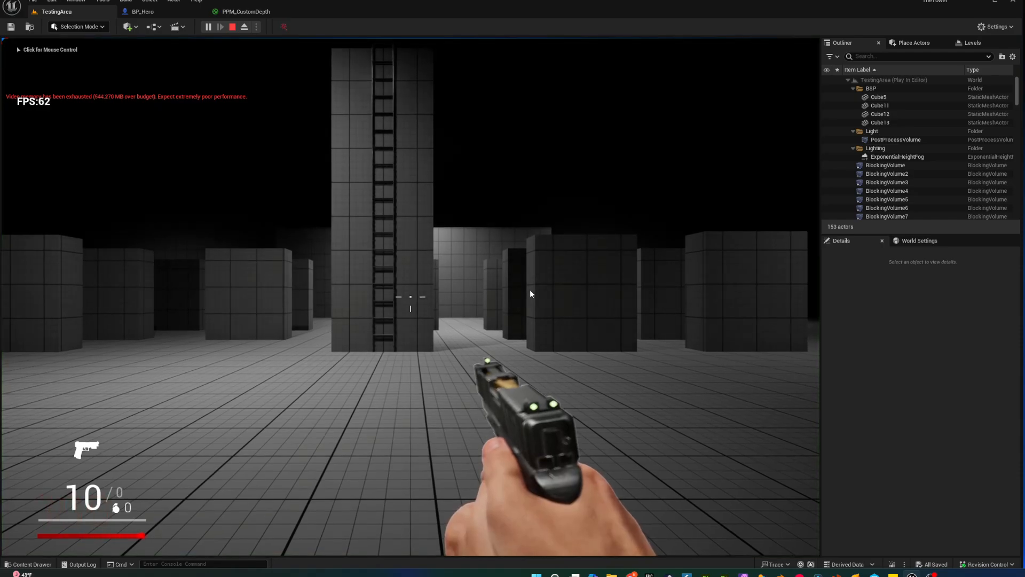
- Return to the PPM_CustomDepth material, set the Divide node's B value to 8, and save the material
click(246, 12)
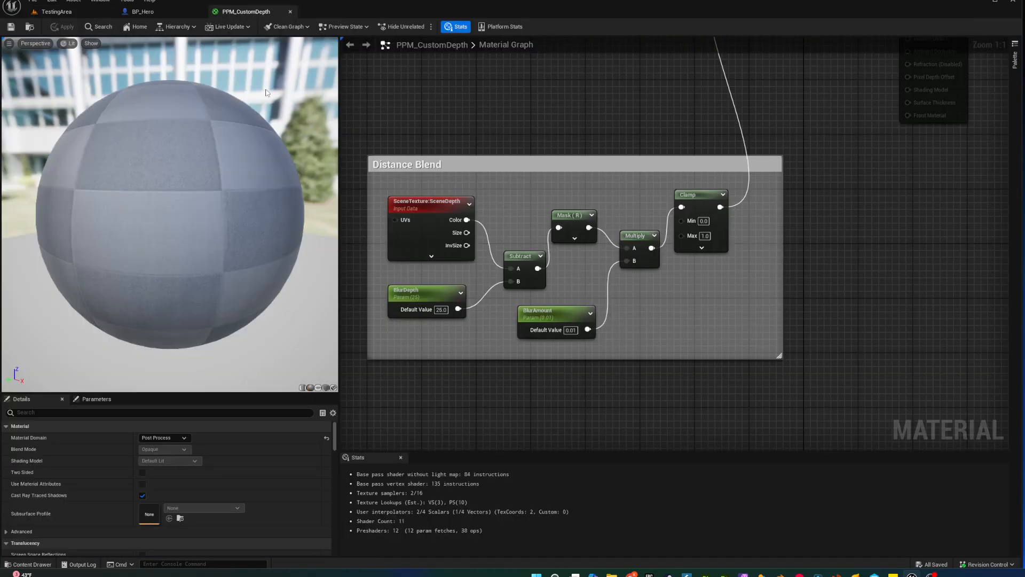
right_drag(571, 283, 687, 421)
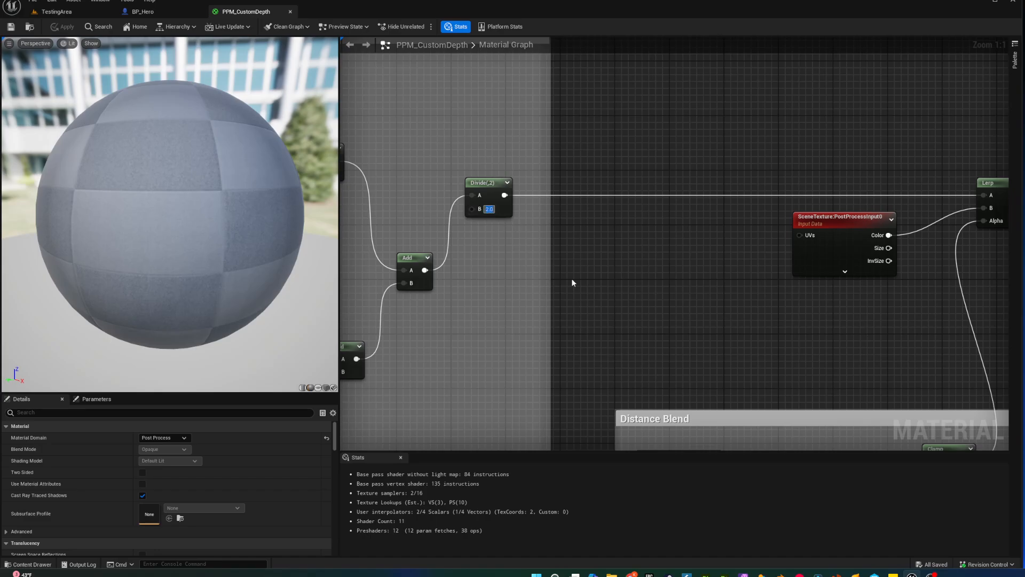
text(8)
key(Return)
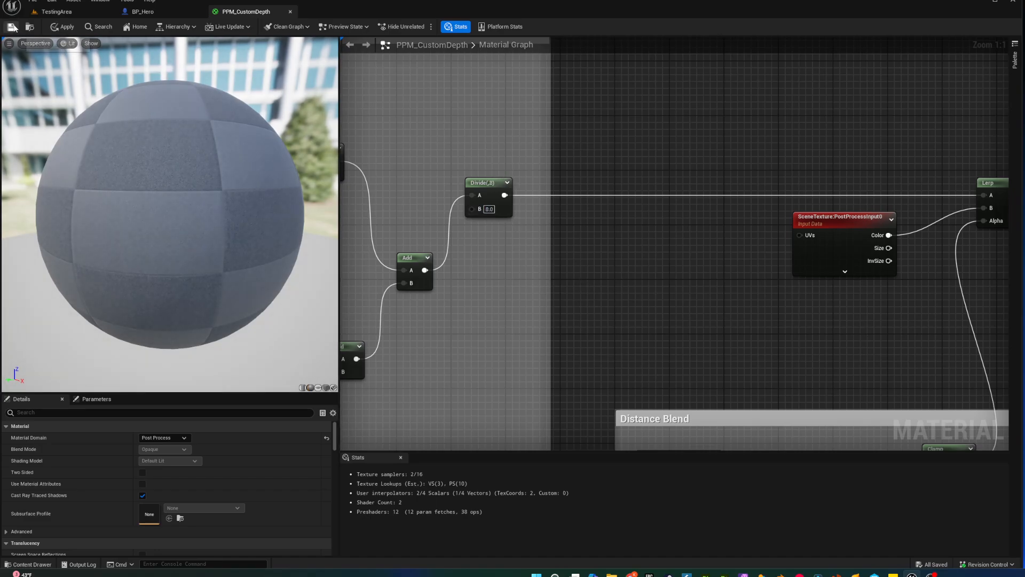
- Play-test the TestingArea level to see how the changed Divide value affects the image, and stop the session
click(58, 12)
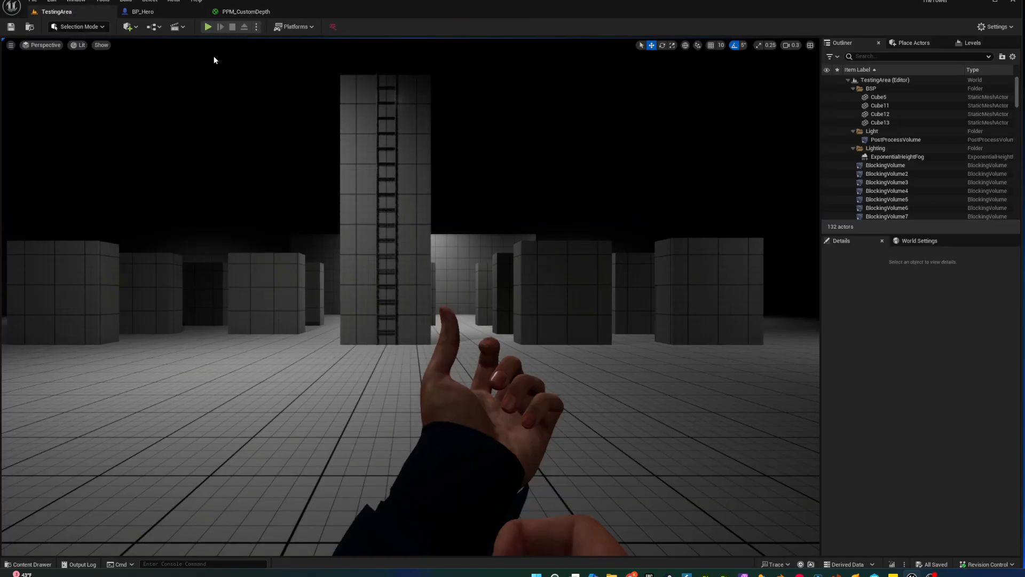
key(alt+p)
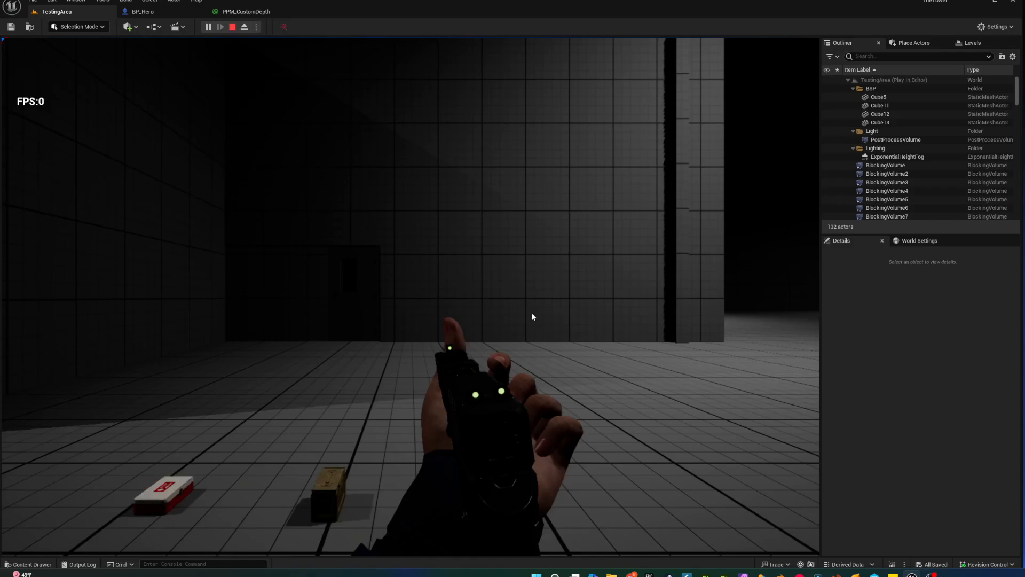
key(w)
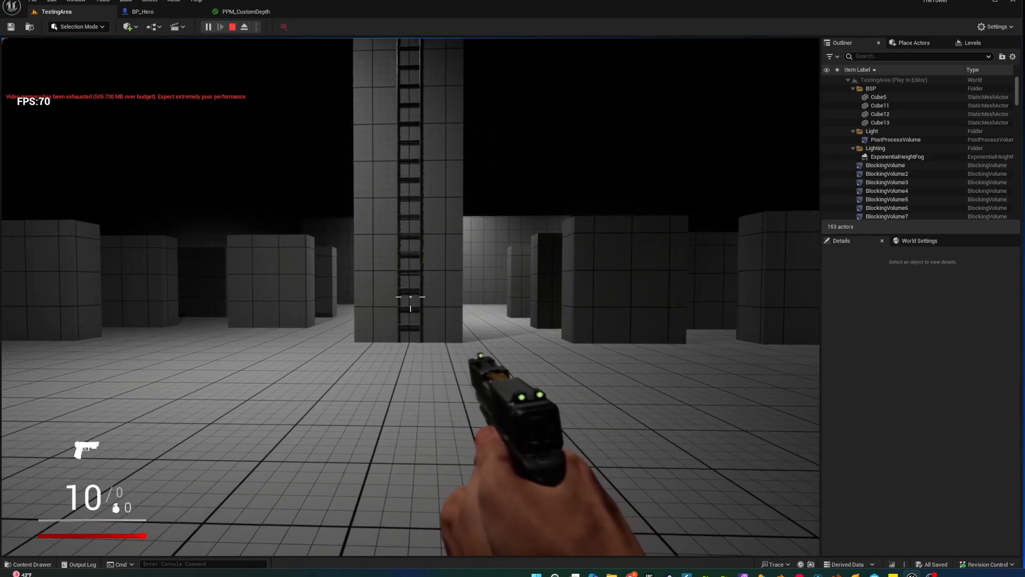
right_click(410, 297)
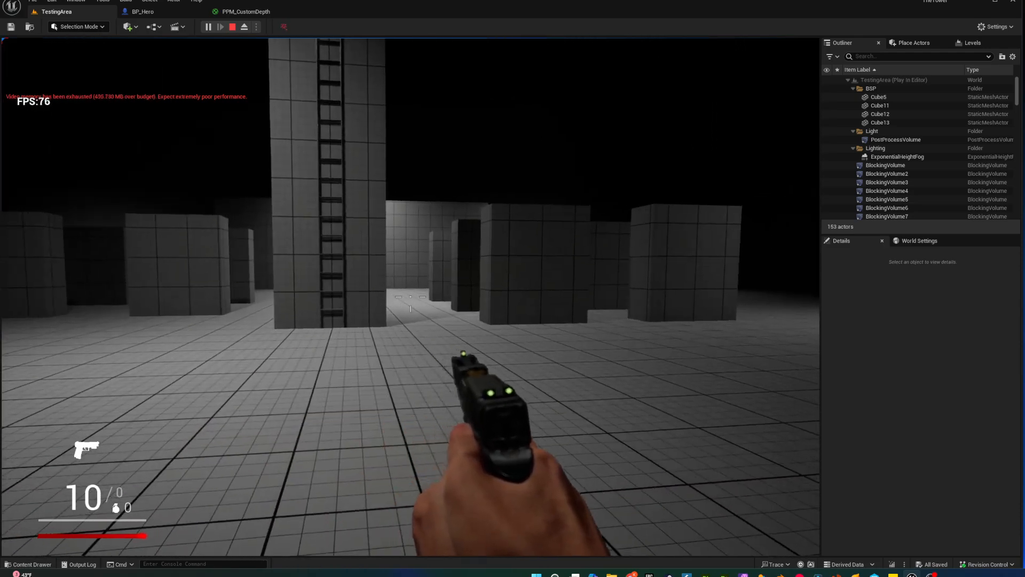
key(Escape)
- In the PPM_CustomDepth material, set the BlurAmount parameter's default value to 0.1 in the Distance Blend group and save the material
click(242, 10)
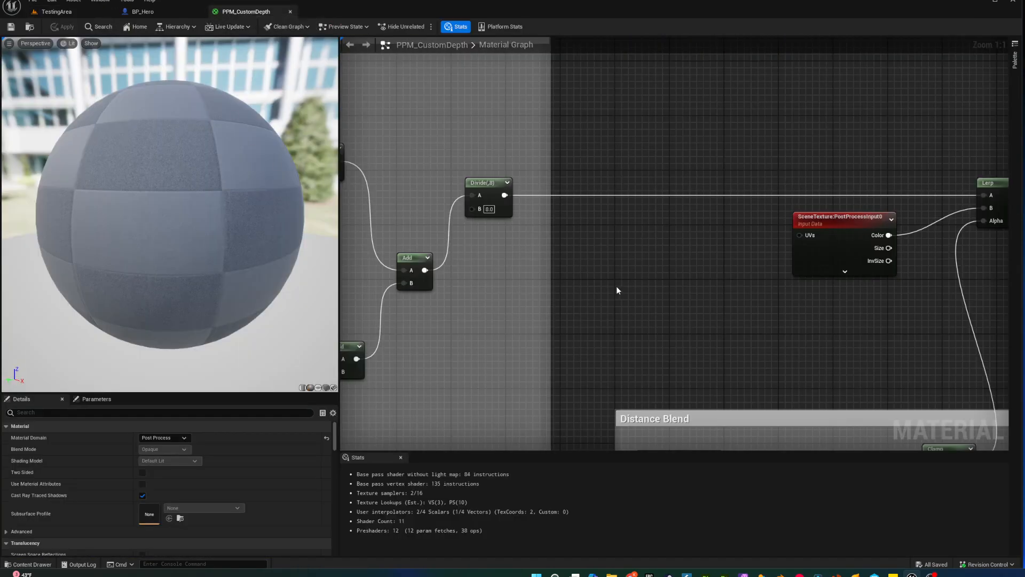
right_drag(796, 310, 549, 113)
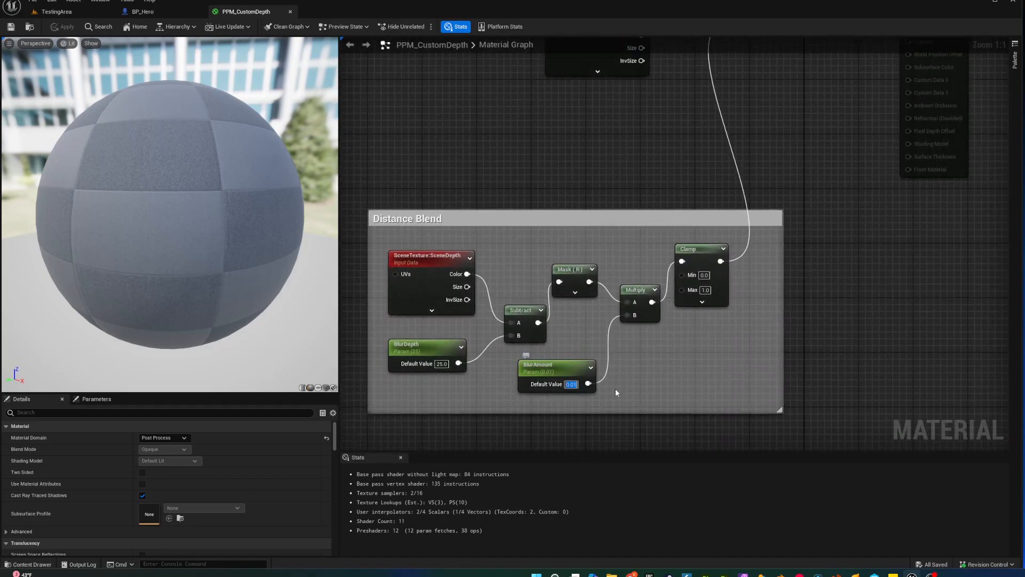
text(0.1)
key(Return)
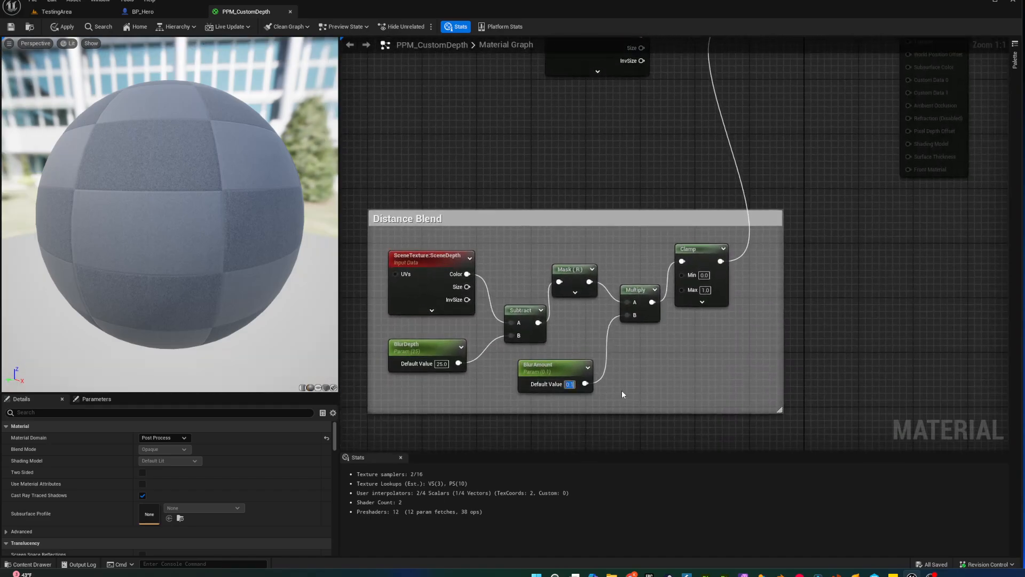
right_drag(623, 394, 676, 377)
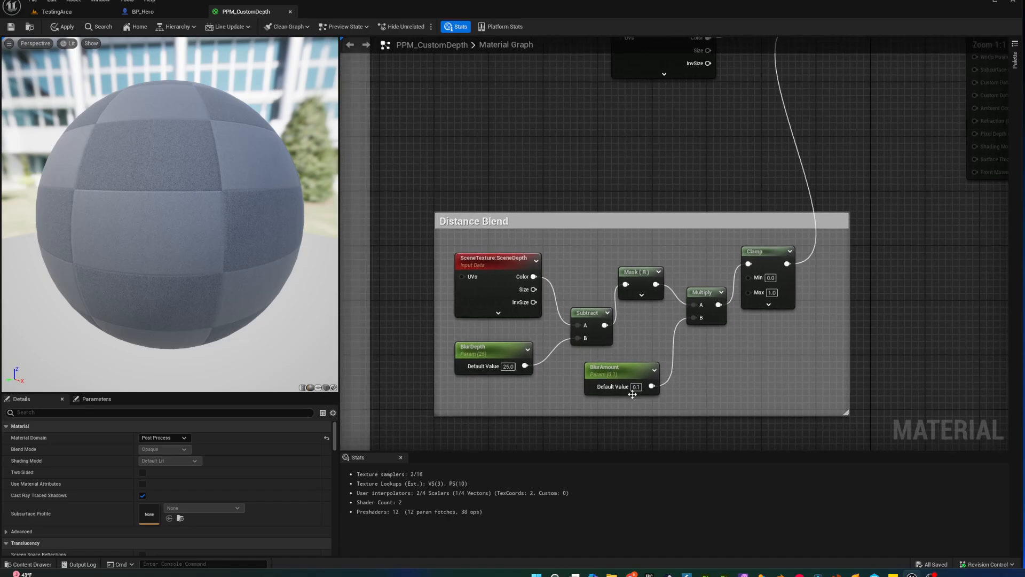
click(10, 27)
right_drag(517, 158, 636, 331)
right_drag(721, 284, 1009, 253)
right_drag(561, 253, 626, 297)
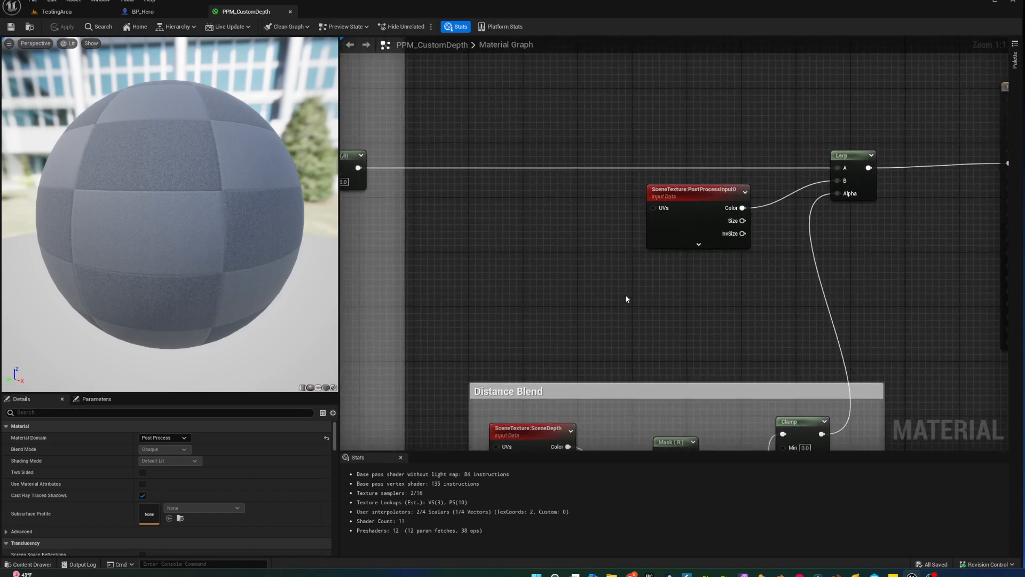
- In the TestingArea level, add an asset reference element to the PostProcessVolume's Post Process Materials array
click(79, 12)
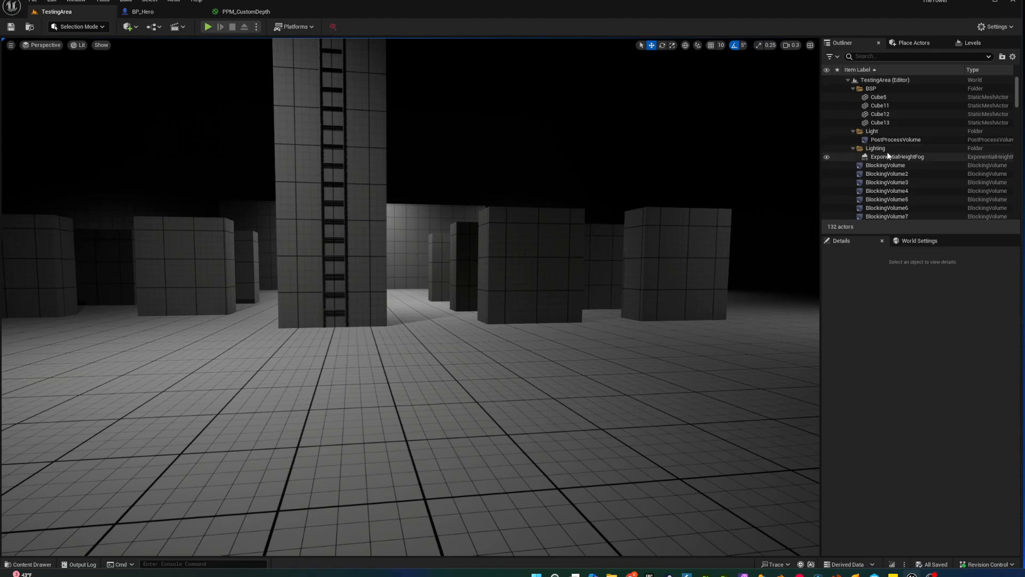
right_drag(555, 235, 480, 248)
key(s)
scroll(430, 262, up, 2)
key(d)
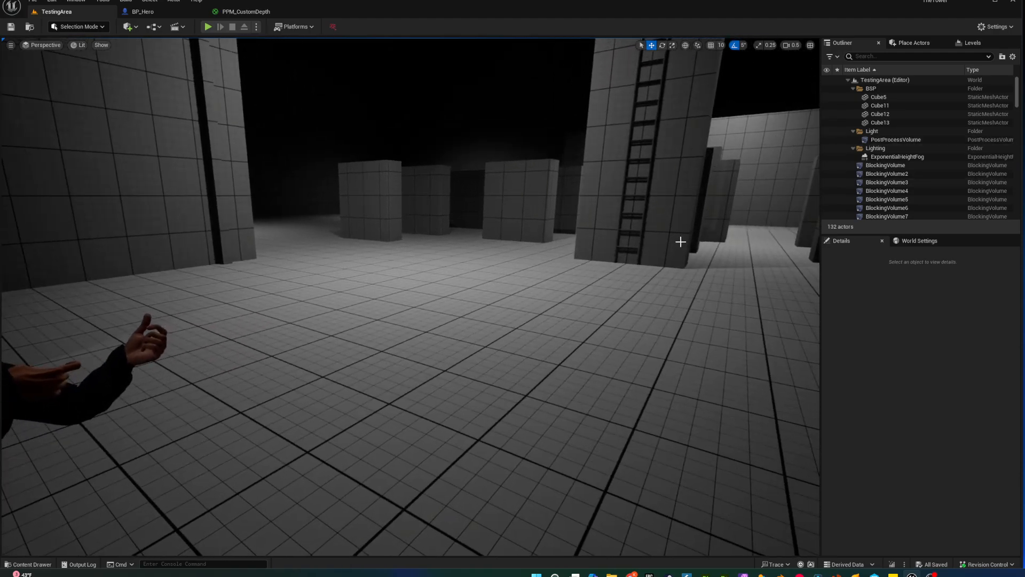
right_drag(588, 365, 603, 365)
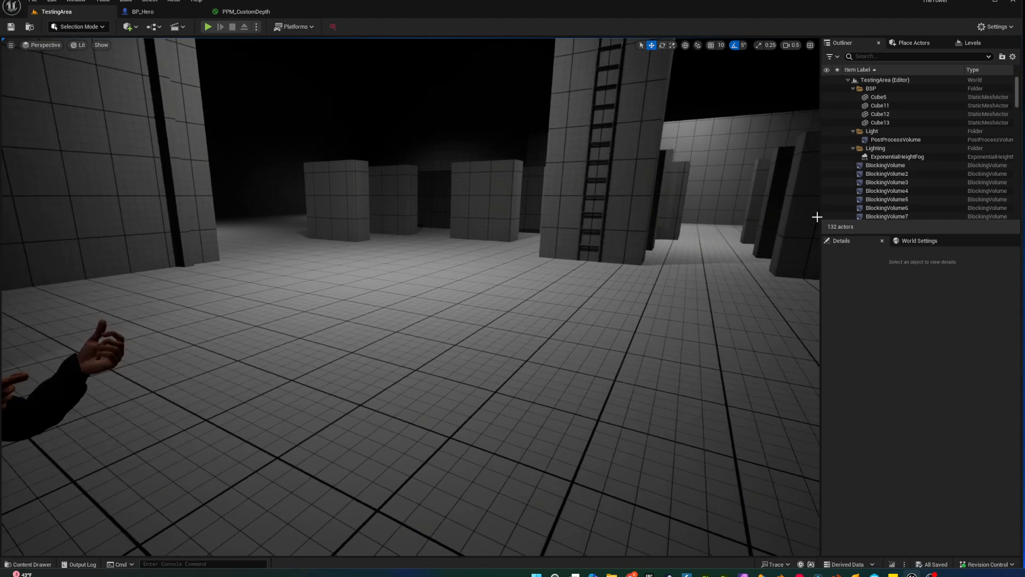
click(884, 141)
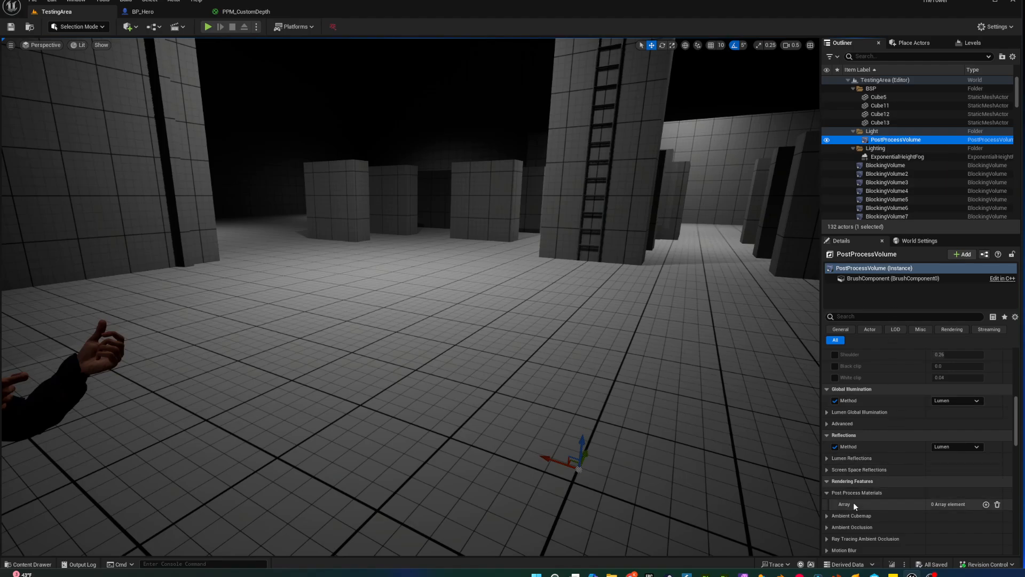
scroll(851, 496, down, 1)
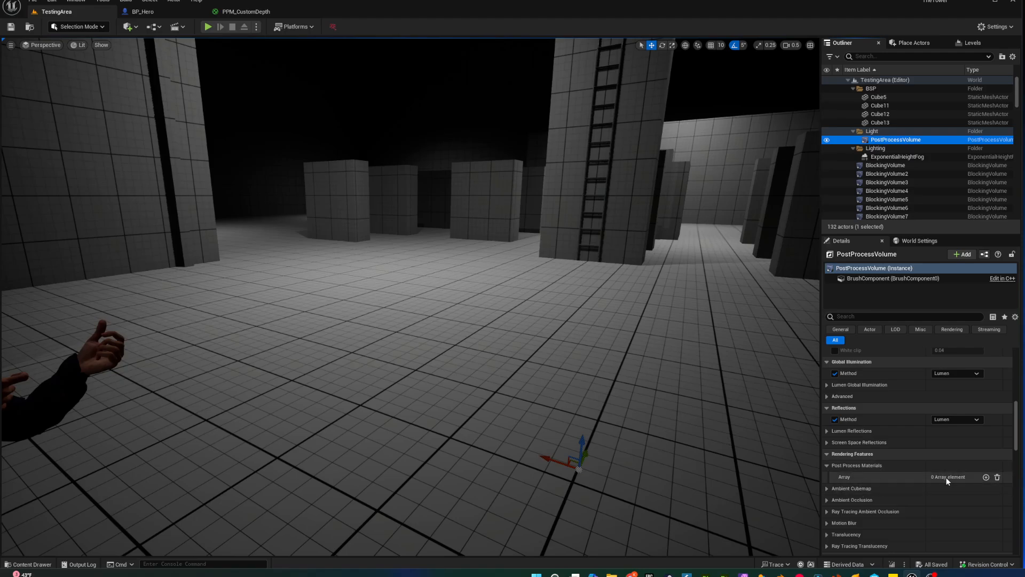
click(987, 477)
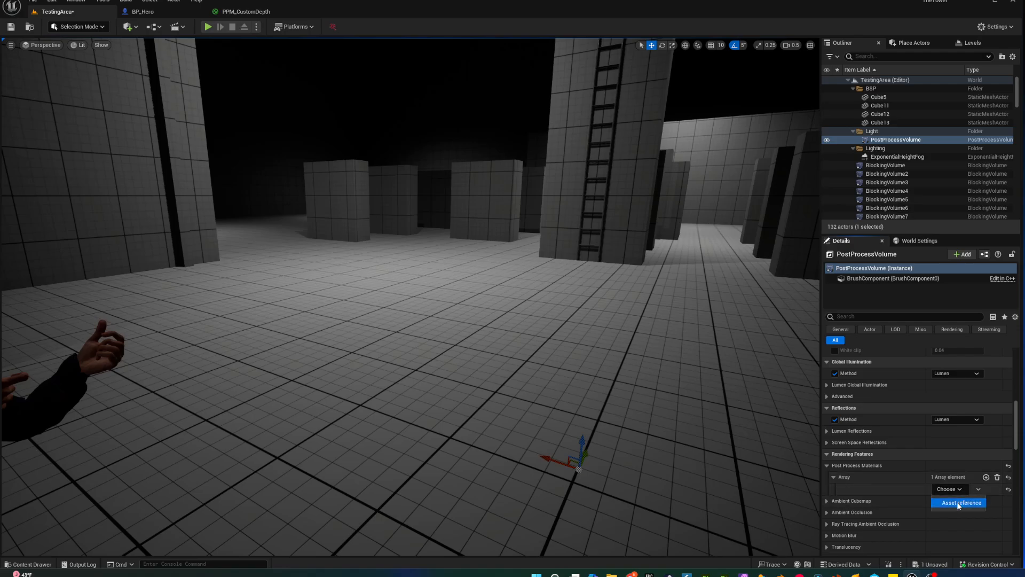
click(955, 503)
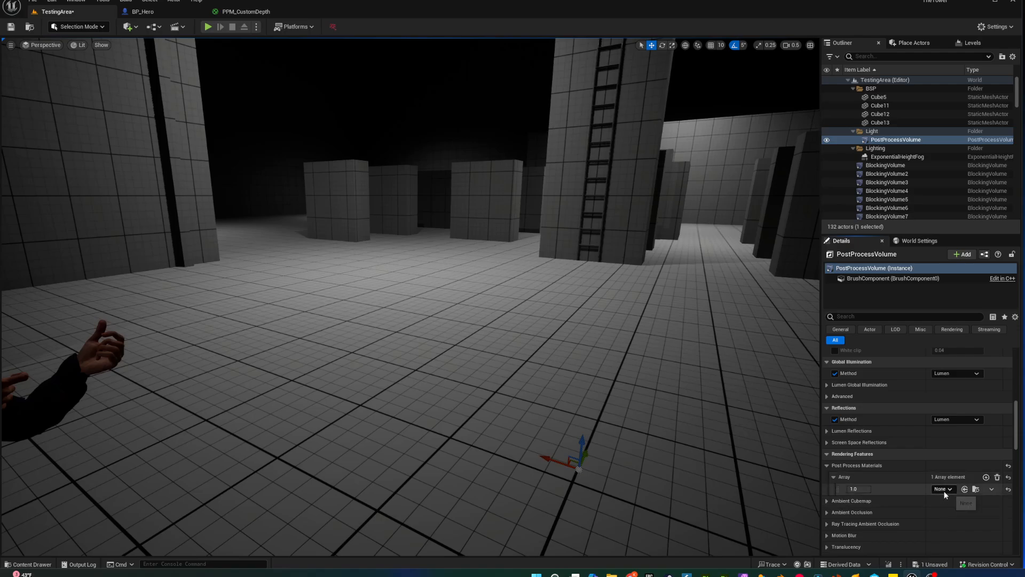
- Locate the PPM_CustomDepth material asset and assign it to the PostProcessVolume's new Post Process Materials element
click(245, 13)
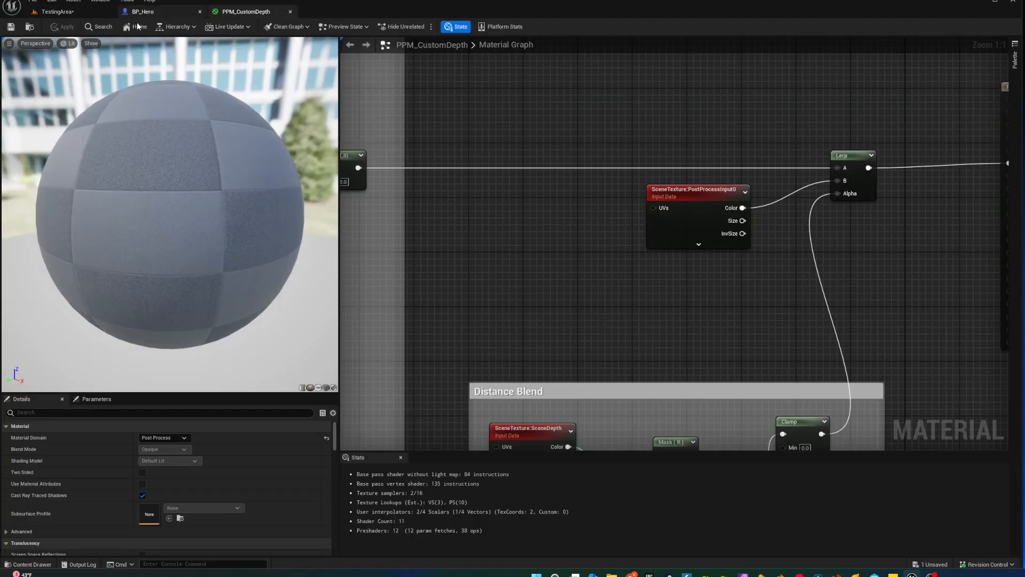
click(28, 27)
click(70, 15)
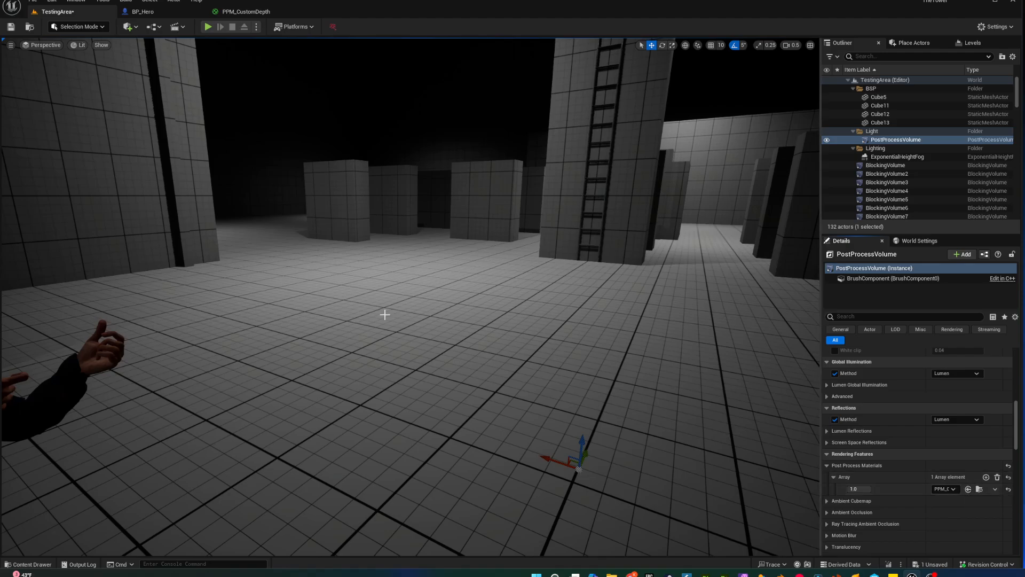
- Fly around the TestingArea level viewport to examine the post-process effect on near and distant objects
right_drag(491, 272, 411, 269)
key(w)
key(w)
scroll(430, 276, down, 2)
key(d)
key(w)
key(s)
key(s)
key(d)
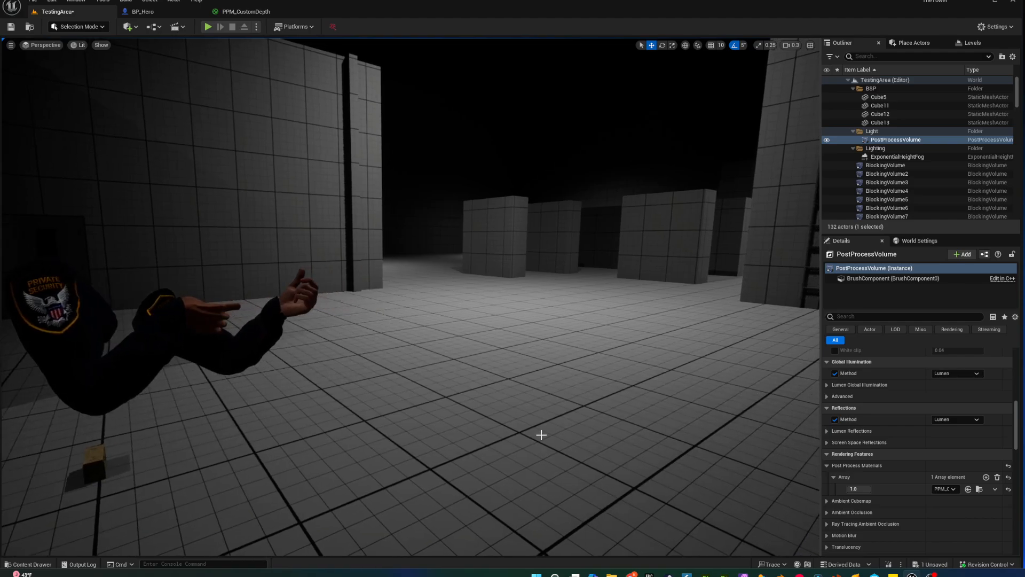
right_drag(543, 380, 374, 319)
key(w)
scroll(427, 395, up, 2)
key(w)
key(d)
key(s)
key(d)
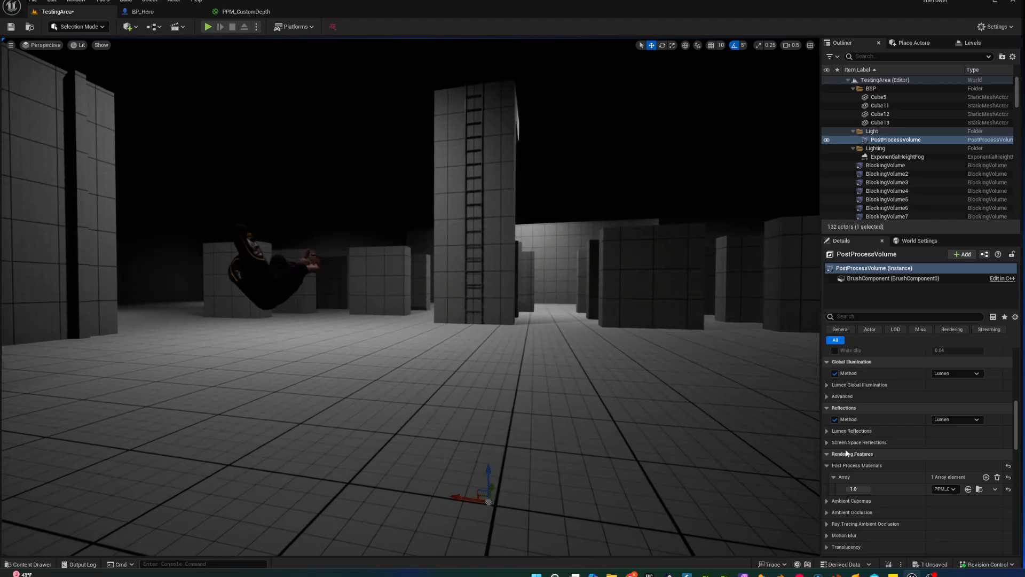
- Clear the PostProcessVolume's Post Process Materials array
click(998, 478)
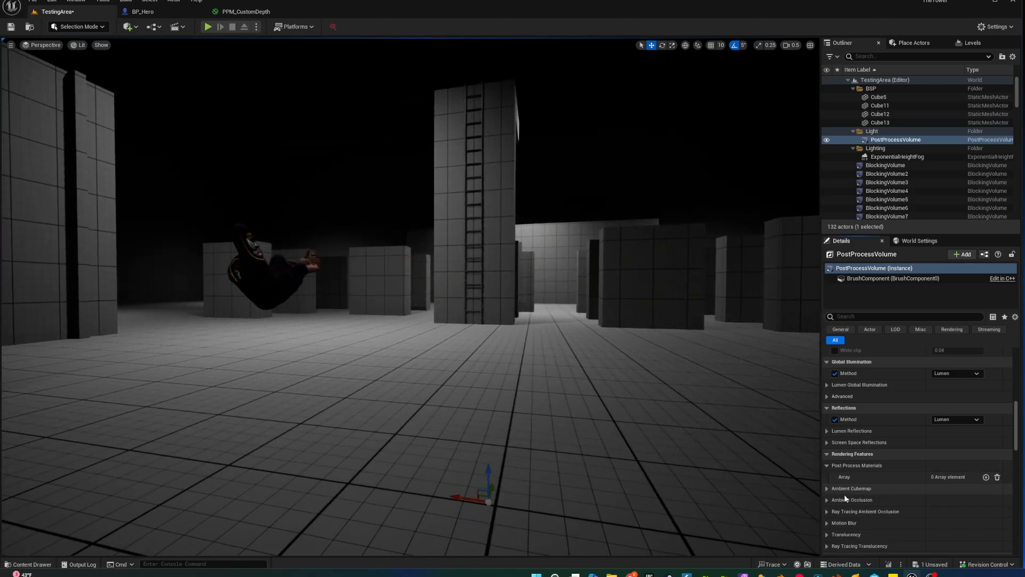
- Open the BP_Hero blueprint and examine the Custom Post Processing call, Game View Camera reference and SET Post Process Settings node around Event Begin Play
click(143, 12)
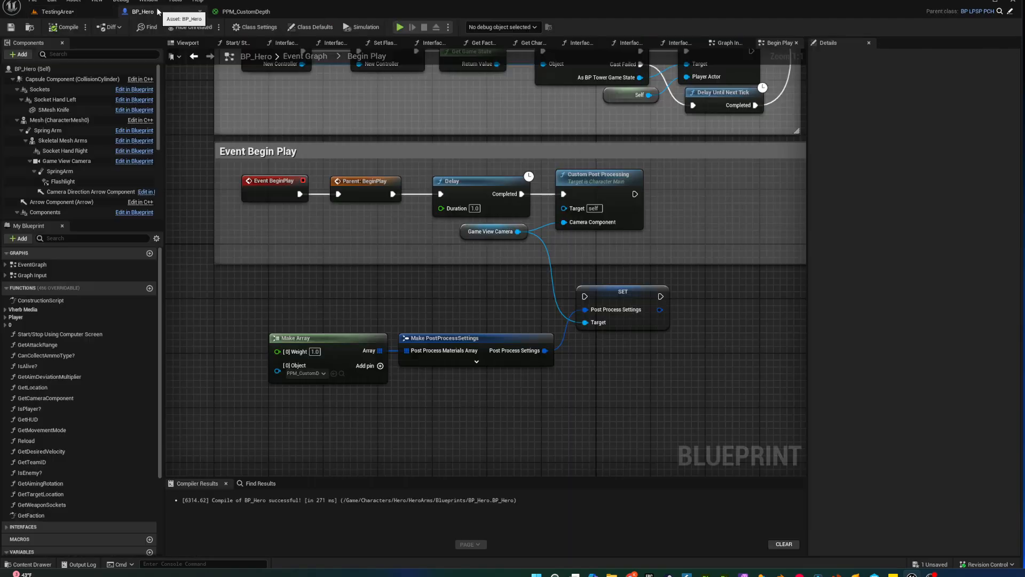
right_drag(421, 250, 384, 211)
click(561, 140)
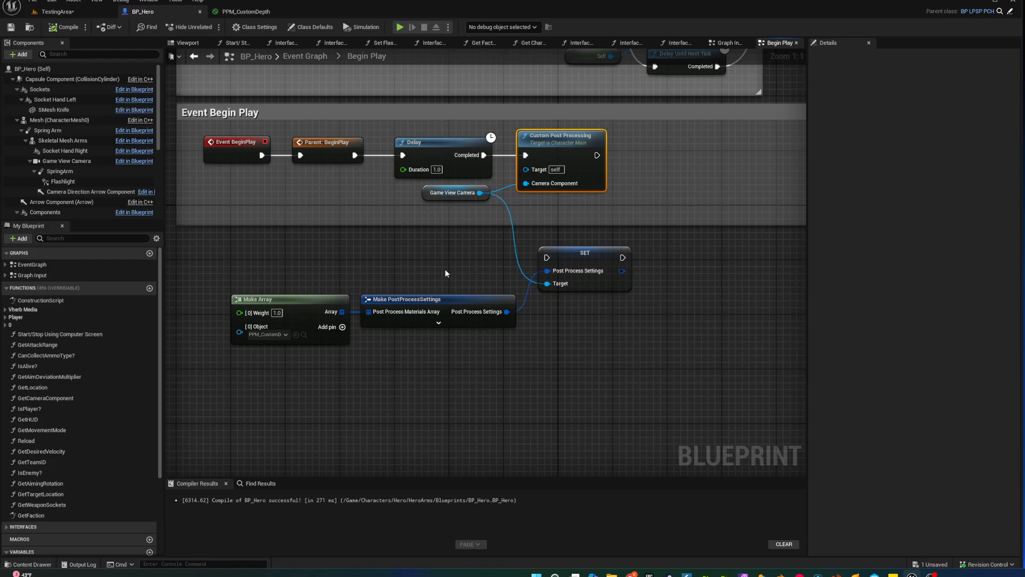
drag(285, 255, 553, 351)
click(475, 357)
right_drag(471, 357, 490, 358)
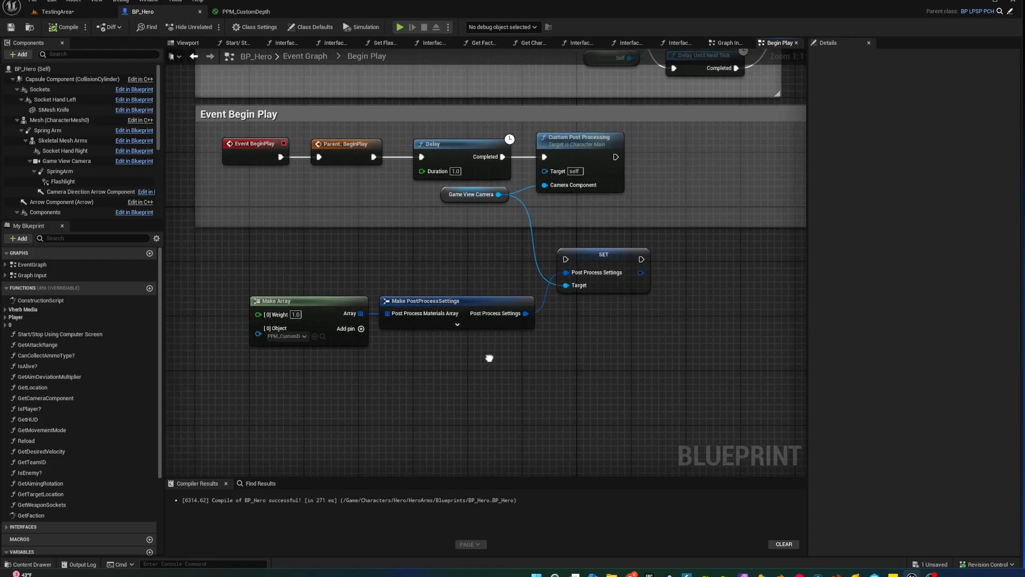
click(467, 201)
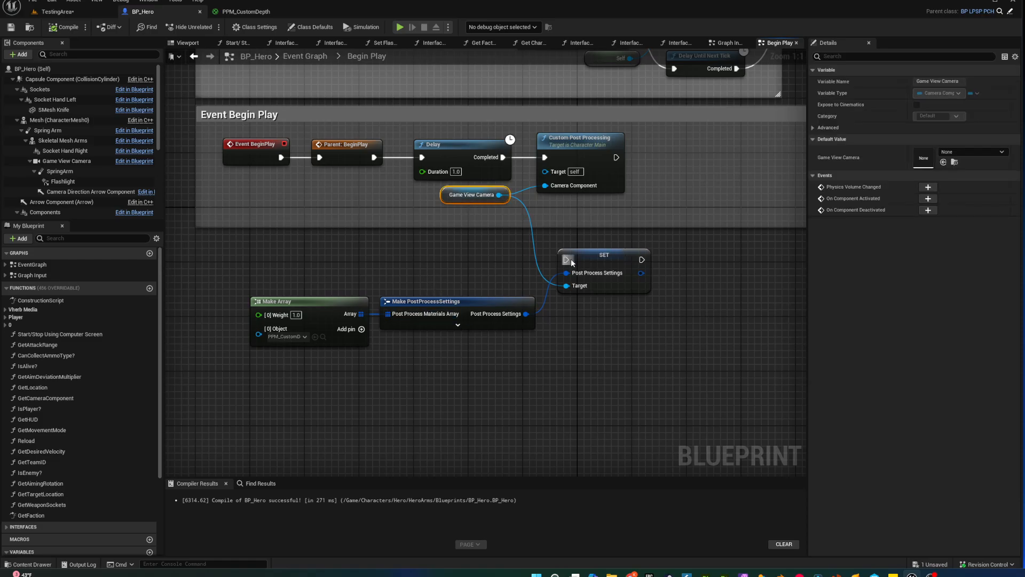
drag(601, 255, 615, 255)
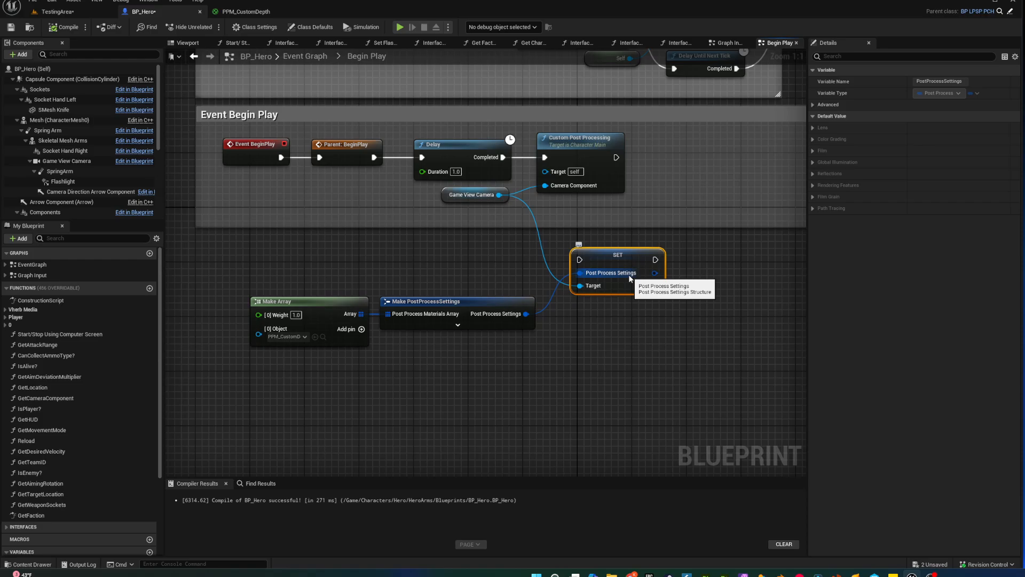
- Inspect the Make PostProcessSettings node's pin options through to Post Process Materials, and the Make Array node feeding it
click(468, 302)
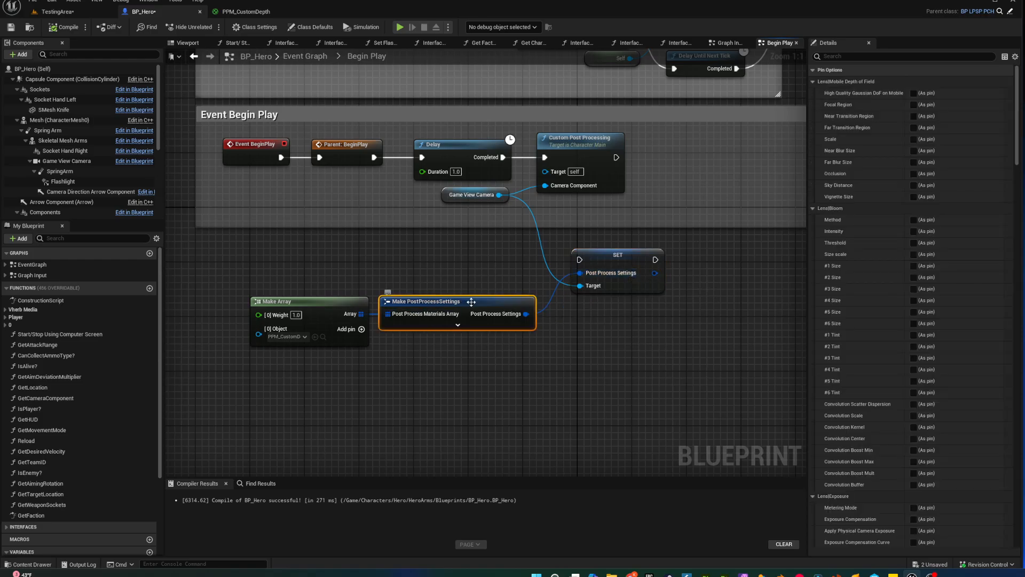
scroll(846, 422, down, 10)
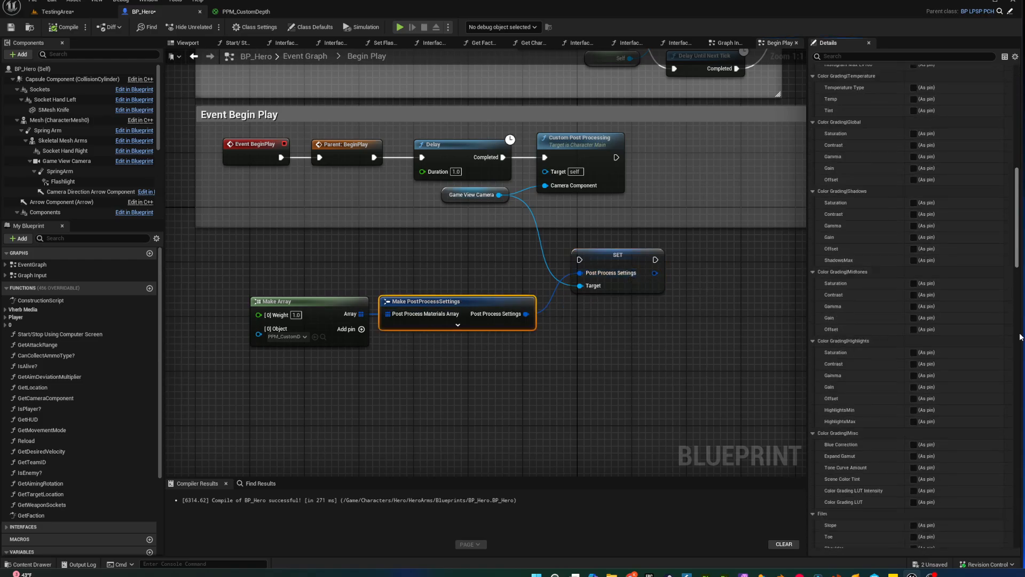
scroll(1020, 337, down, 10)
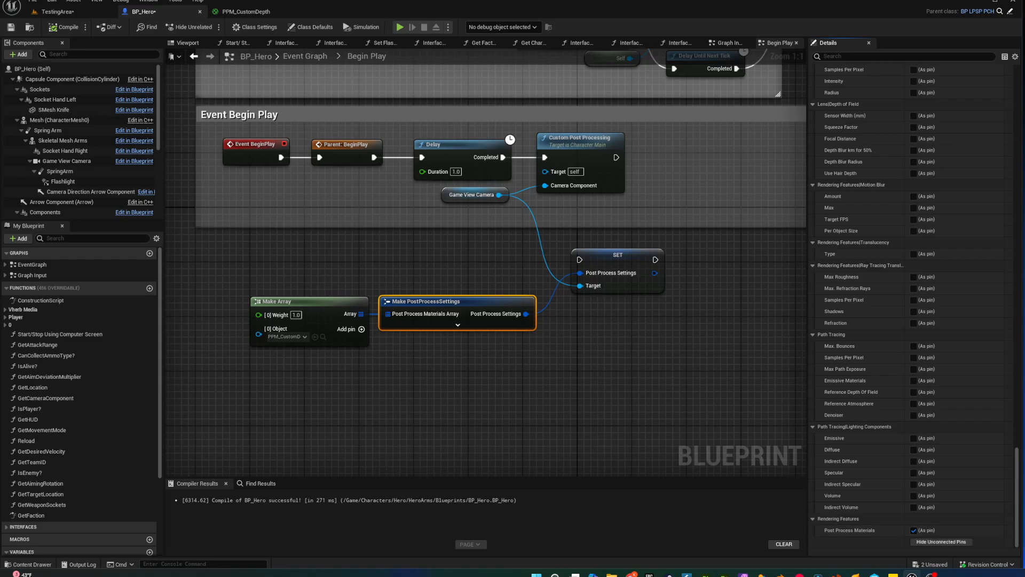
right_drag(303, 379, 401, 384)
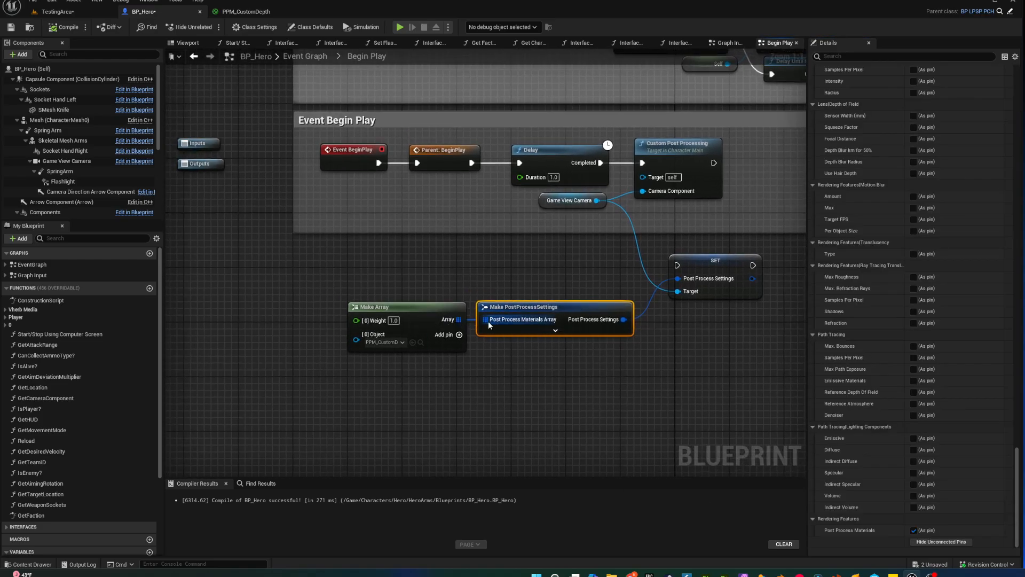
- Disconnect the Delay node's Completed output from Custom Post Processing in BP_Hero's Event Begin Play and compile the blueprint
click(422, 308)
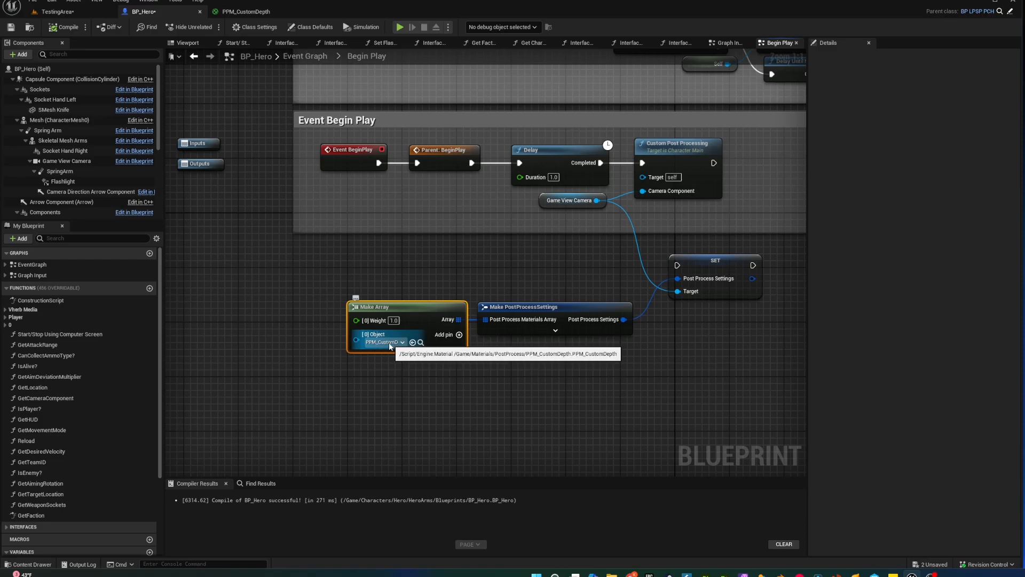
right_drag(540, 382, 508, 395)
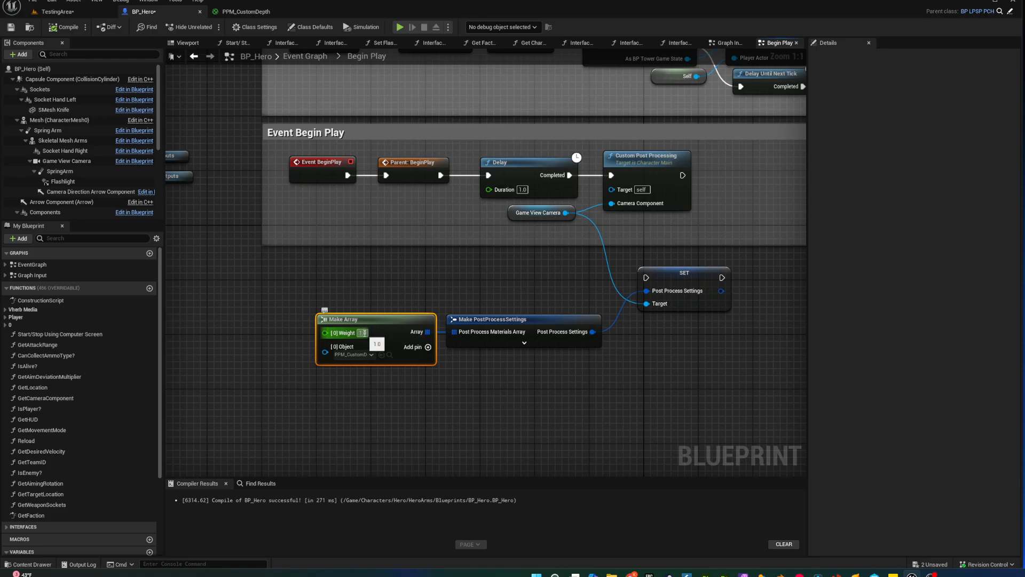
right_drag(633, 391, 529, 413)
alt+click(506, 197)
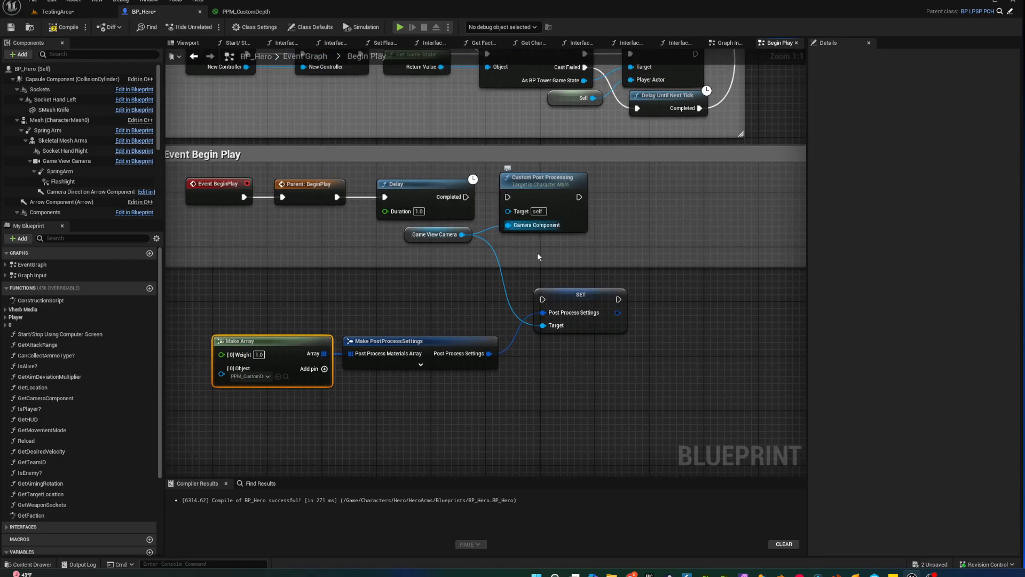
click(64, 27)
- Play-test the TestingArea level without the Custom Post Processing call, aim the pistol to examine distance blur, and end the session
click(74, 14)
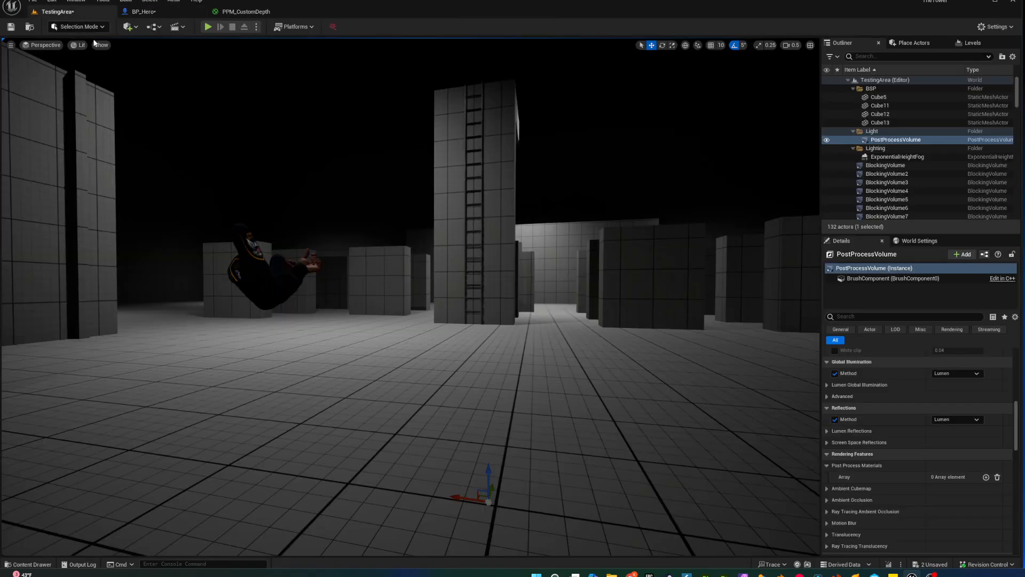
click(209, 26)
click(508, 319)
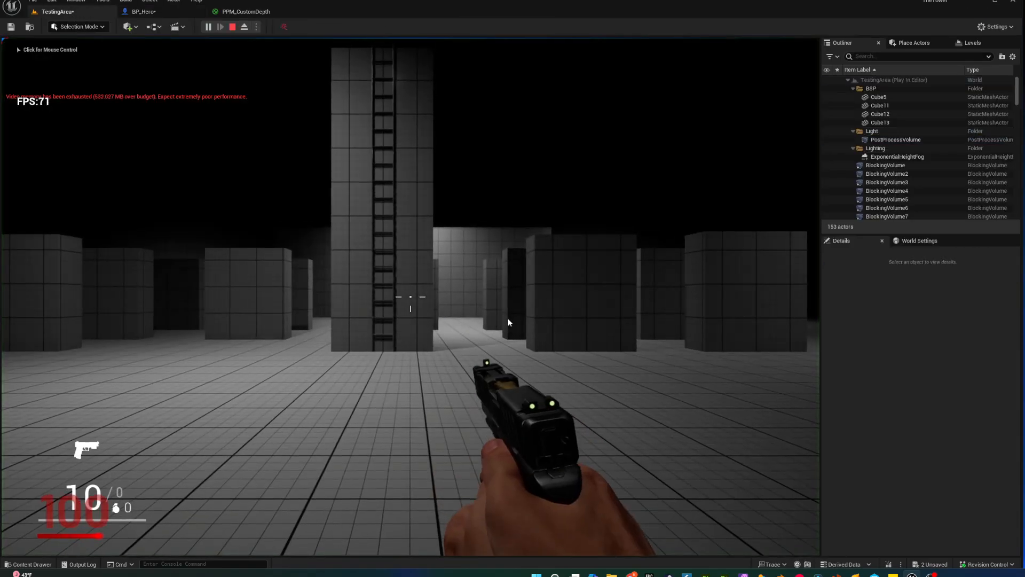
right_click(508, 319)
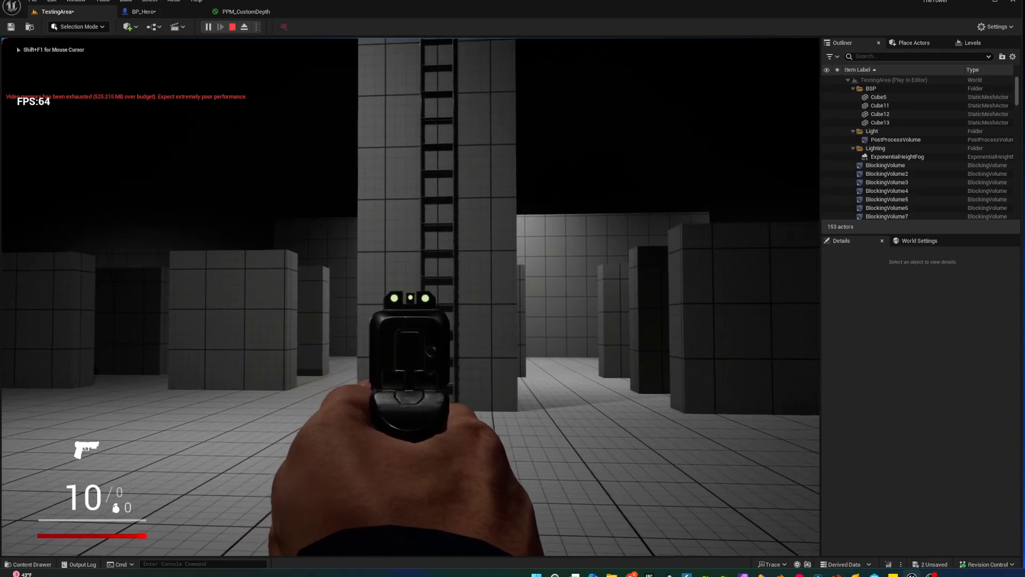
right_click(508, 319)
key(Escape)
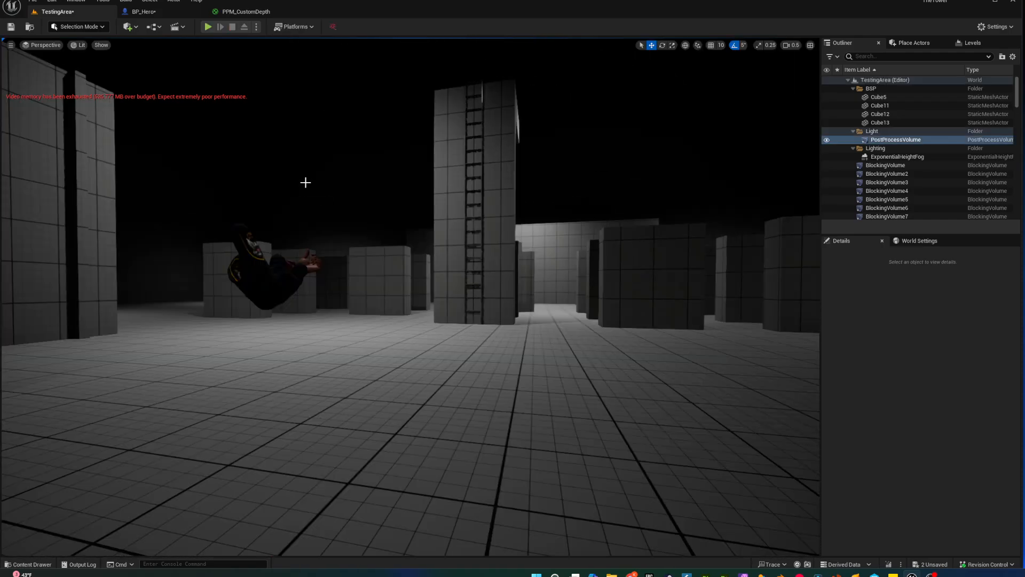
- Connect the Delay node's Completed output to the SET Post Process Settings node in BP_Hero and compile the blueprint
click(166, 14)
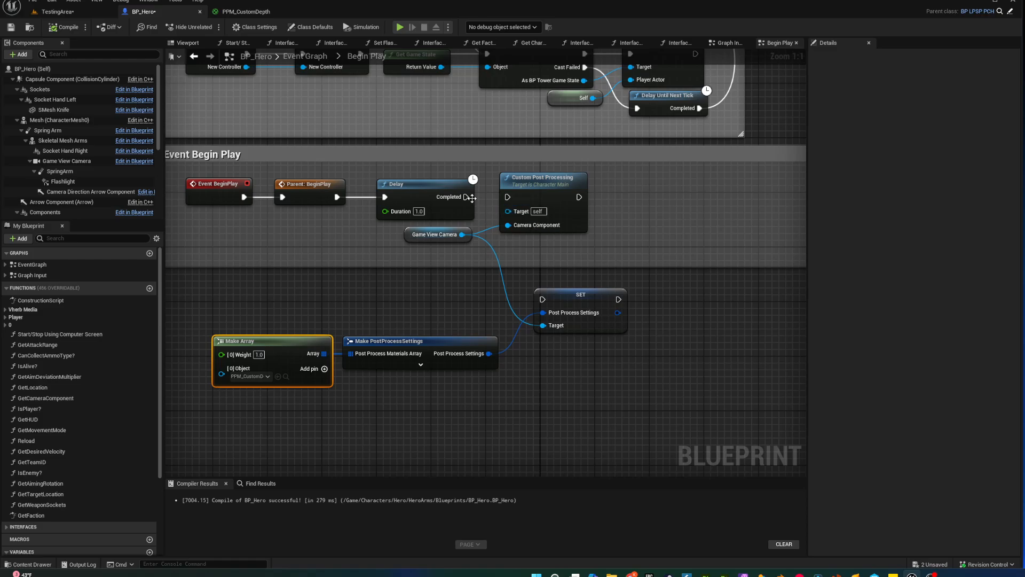
drag(466, 197, 544, 300)
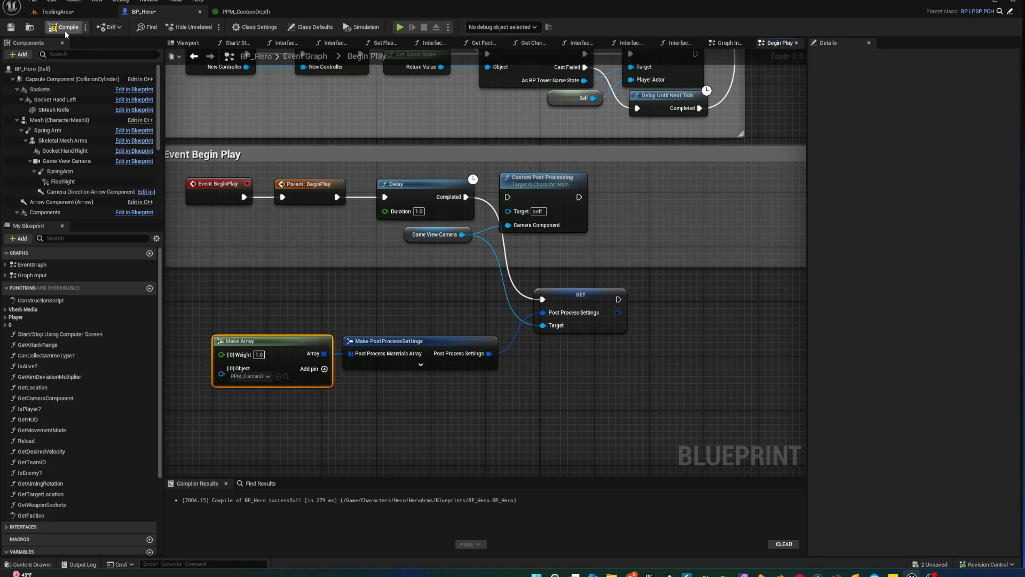
- Play-test TestingArea with the camera's SET Post Process Settings node connected, examine near and distant objects while aiming, and end the session
click(72, 13)
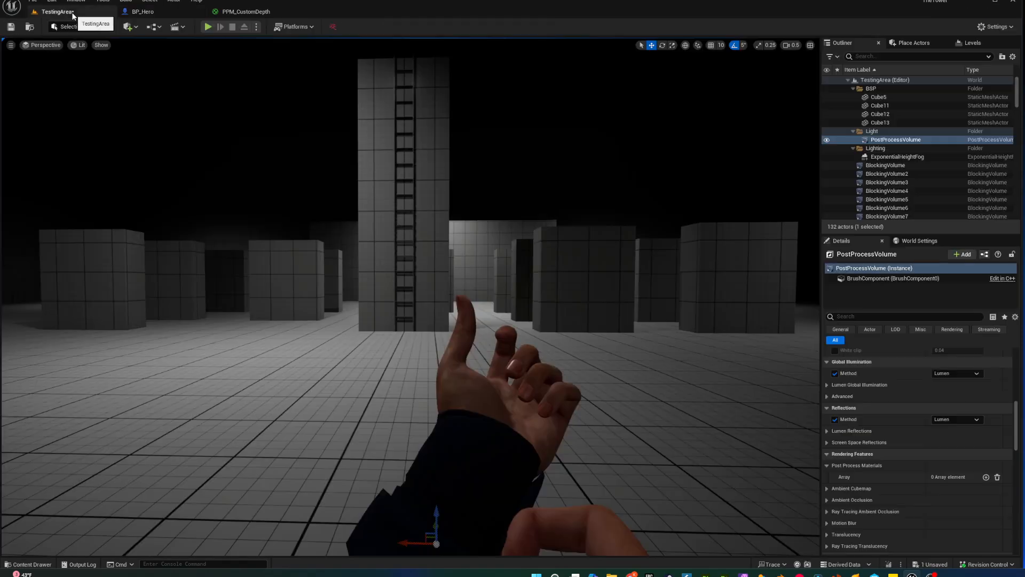
key(alt+p)
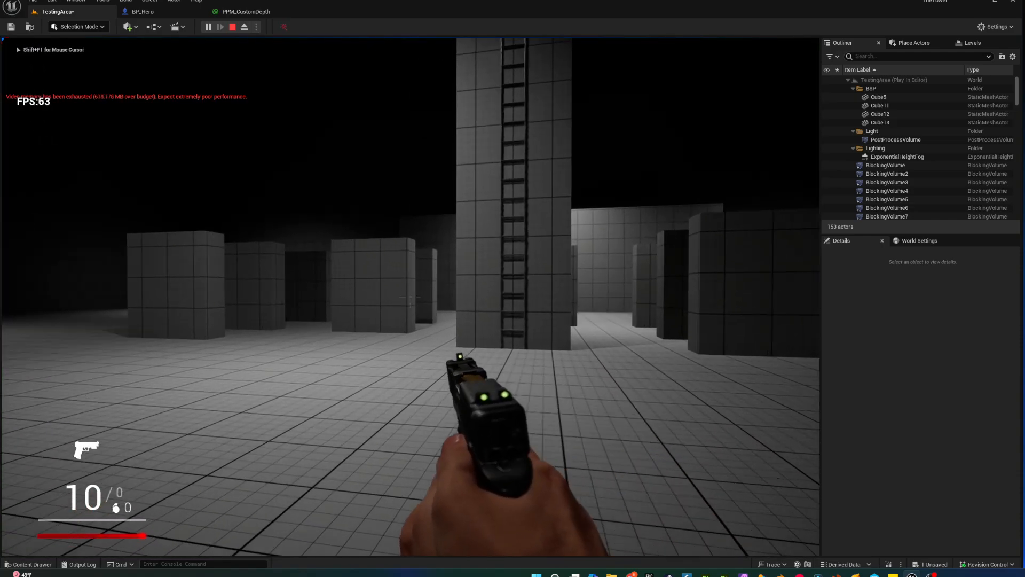
right_click(410, 297)
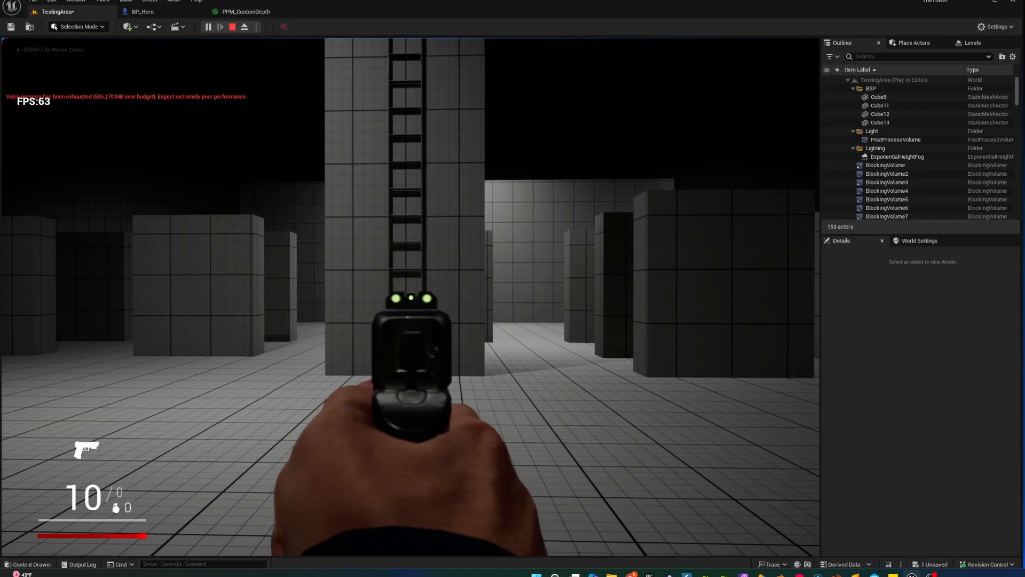
right_click(410, 297)
key(Escape)
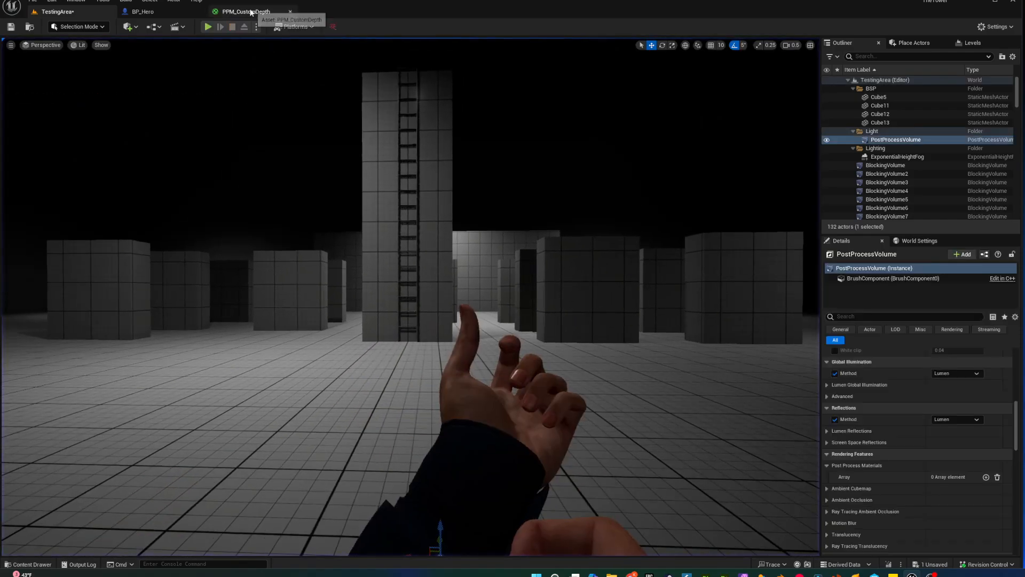
- Reconnect the Delay node's Completed output to the Custom Post Processing node in BP_Hero's Event Begin Play
click(249, 12)
click(179, 11)
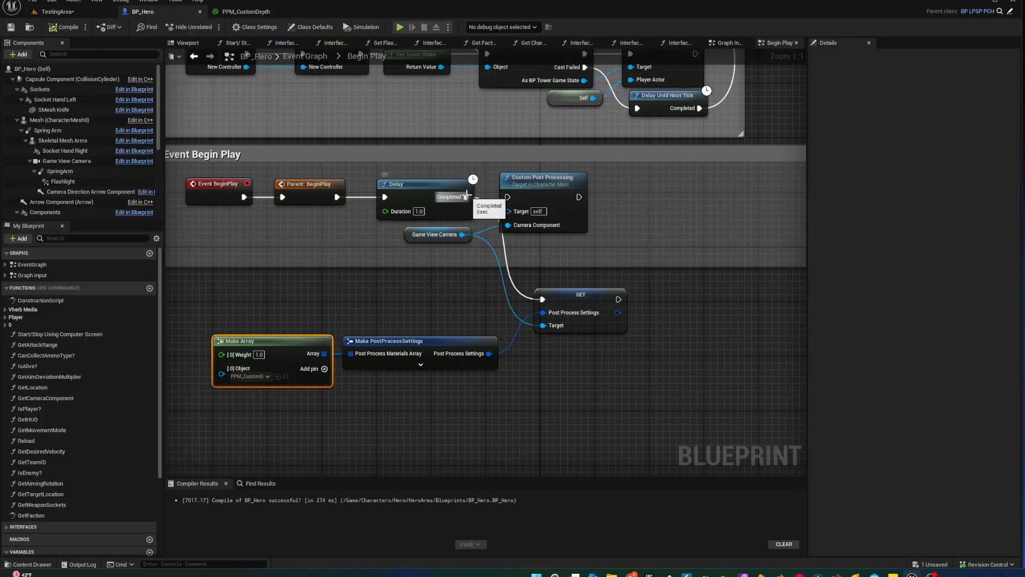
drag(466, 197, 508, 198)
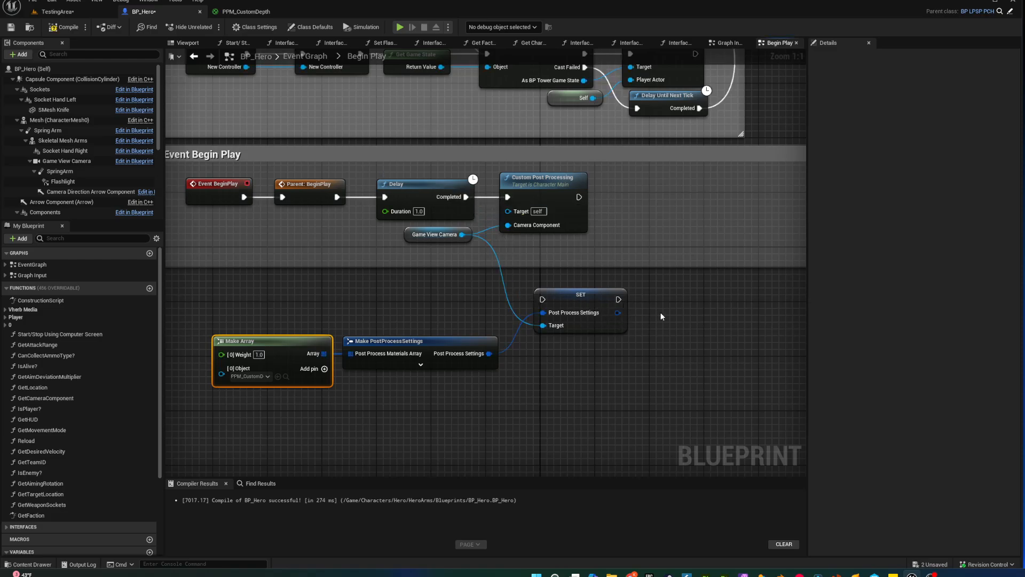